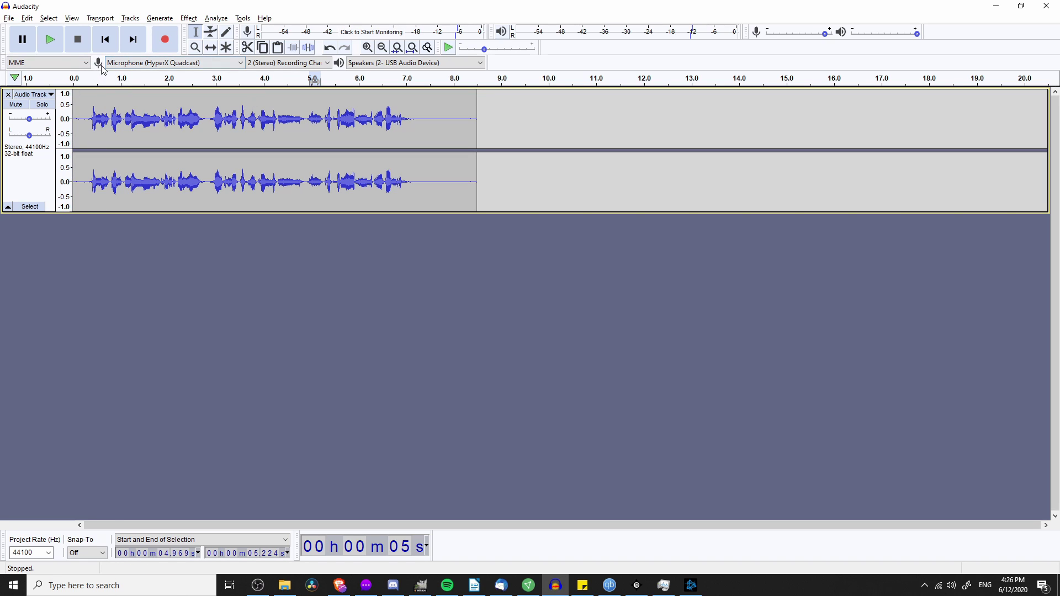
Examine the available recording devices without changing the selected HyperX Quadcast microphone.
{"action": "left_click", "coordinate": [170, 63]}
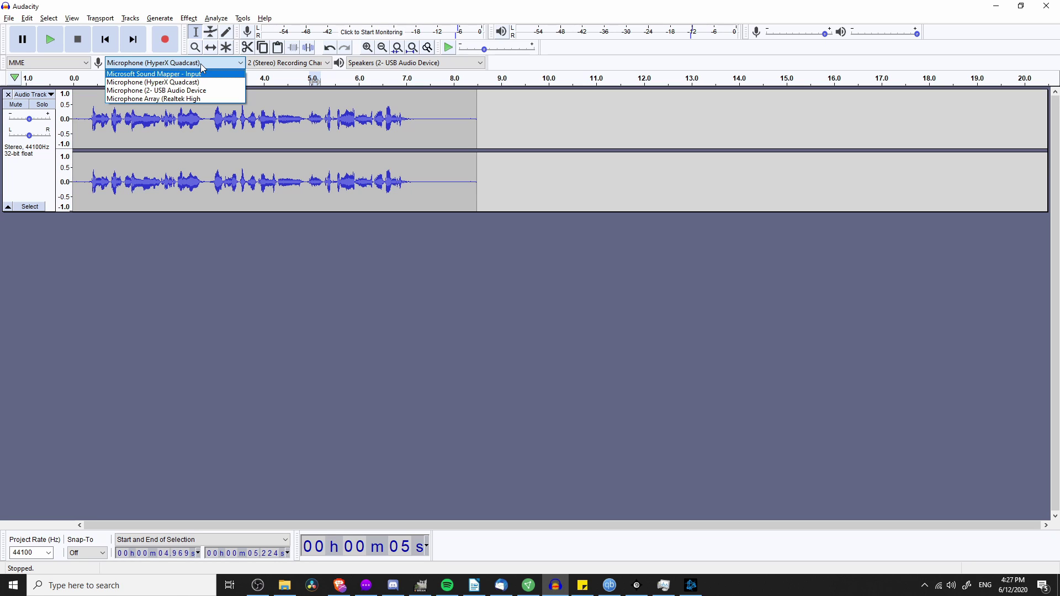
{"action": "left_click", "coordinate": [233, 331]}
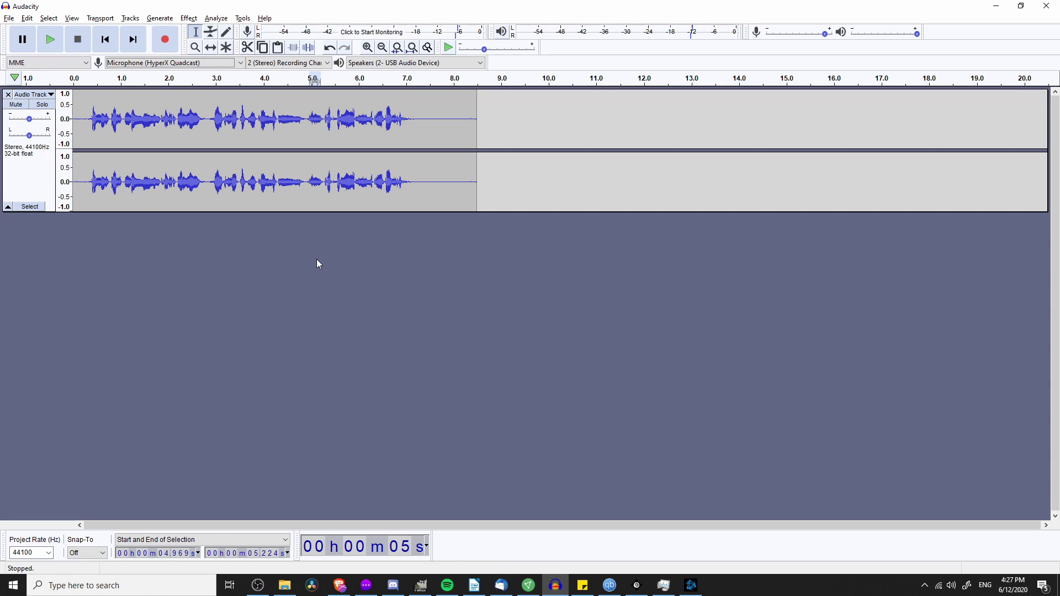
Examine the audio import dialog's supported file types and the contents of the CourseAudio folder, importing nothing.
{"action": "left_click", "coordinate": [9, 18]}
{"action": "mouse_move", "coordinate": [31, 118]}
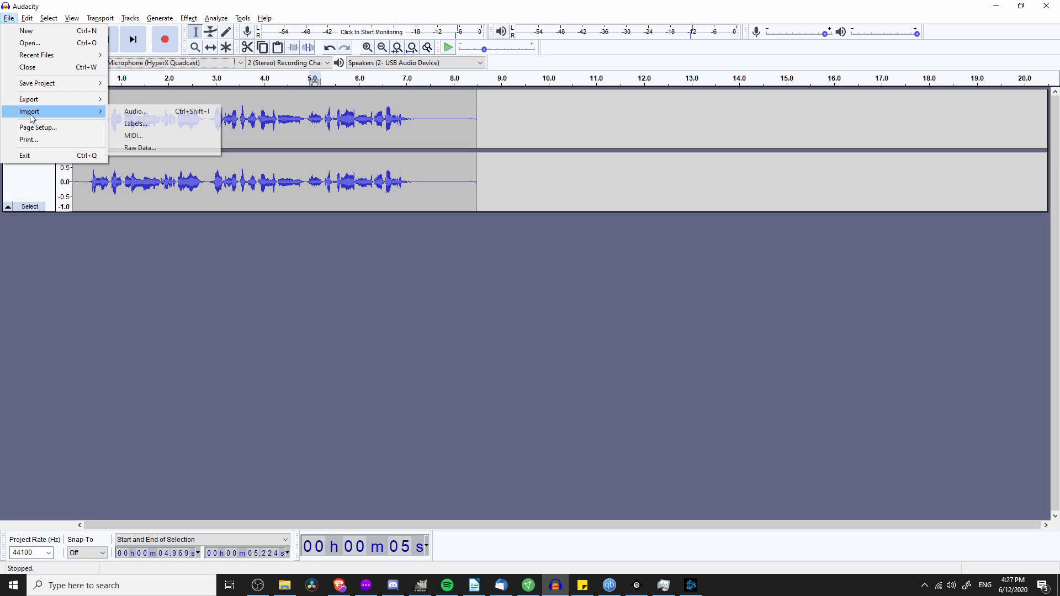
{"action": "left_click", "coordinate": [142, 113]}
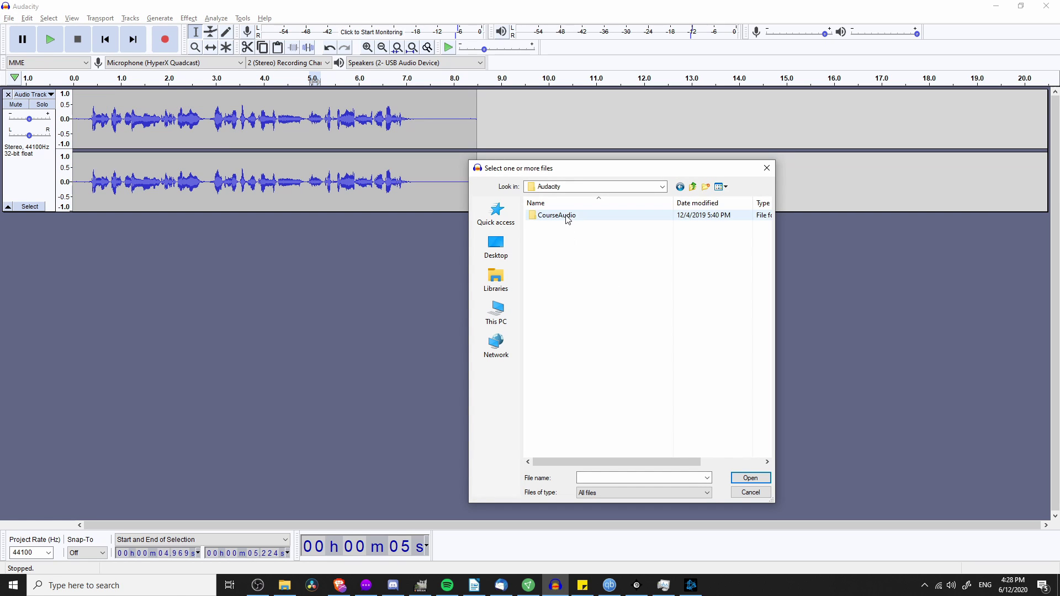
{"action": "left_click", "coordinate": [652, 493]}
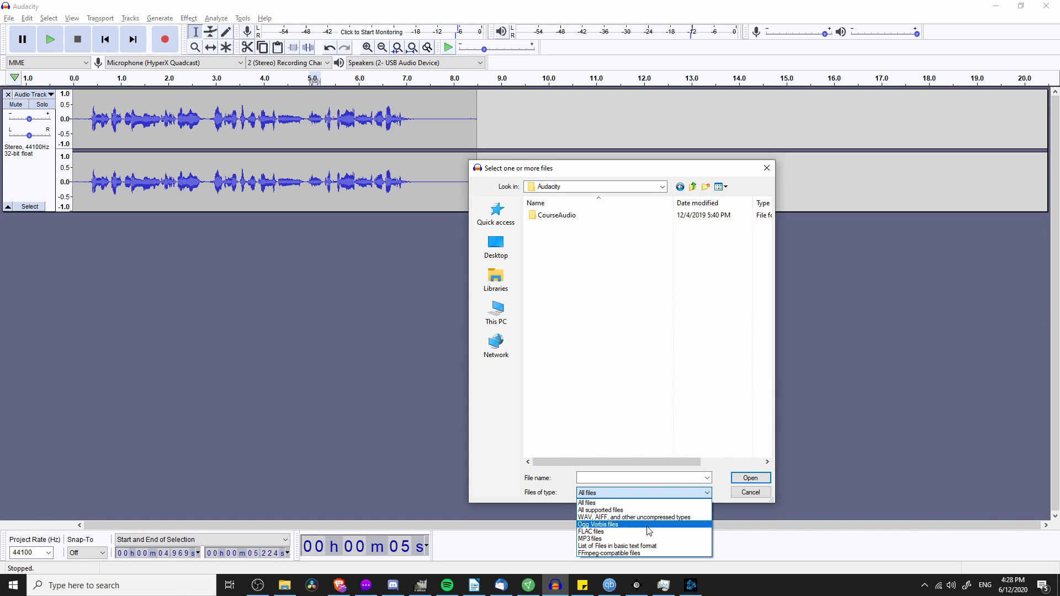
{"action": "left_click", "coordinate": [586, 503]}
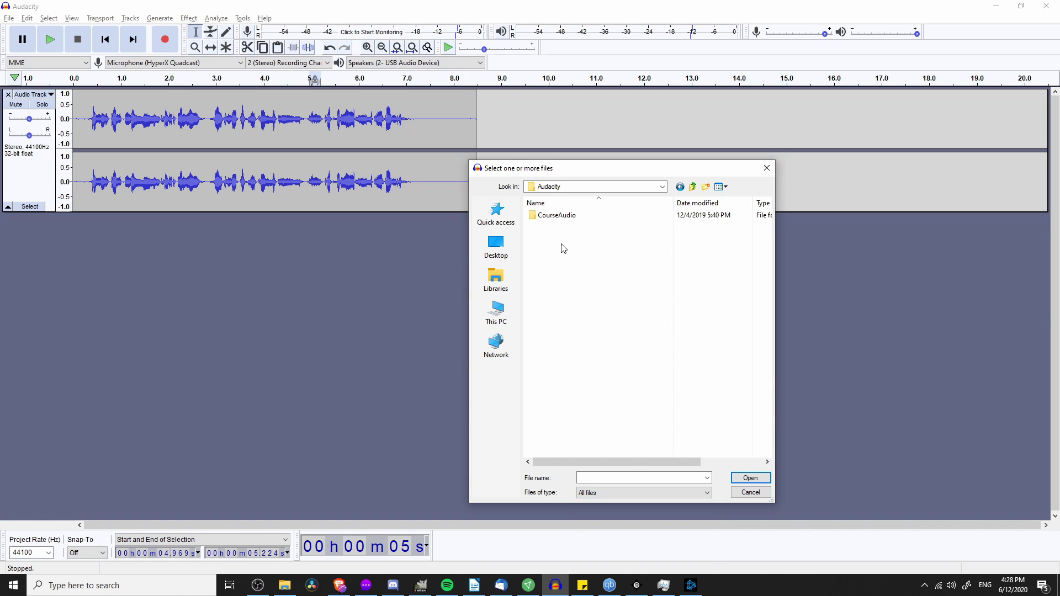
{"action": "double_click", "coordinate": [580, 218]}
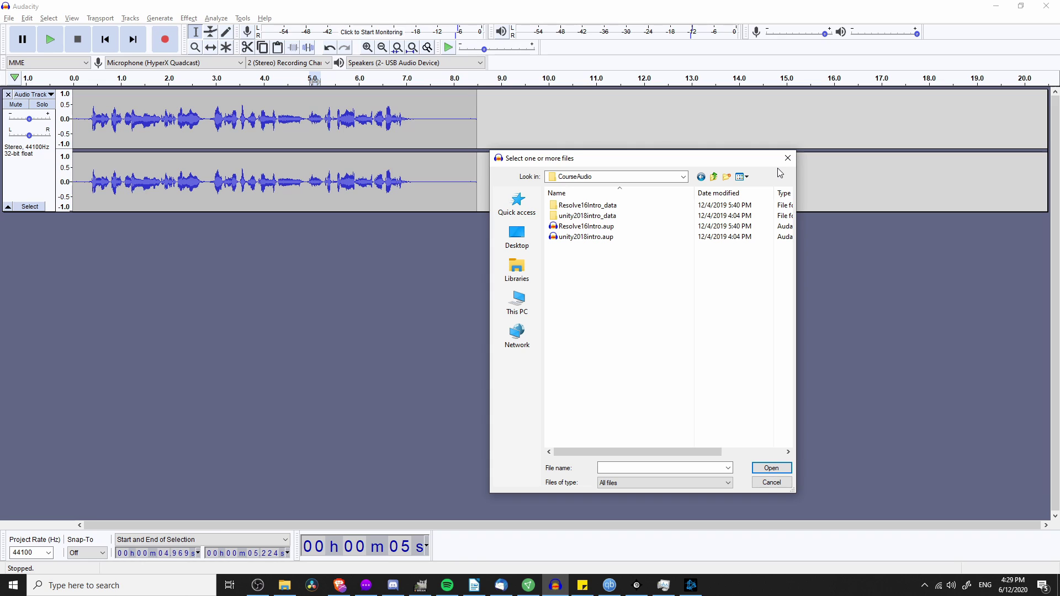
{"action": "left_click", "coordinate": [788, 158]}
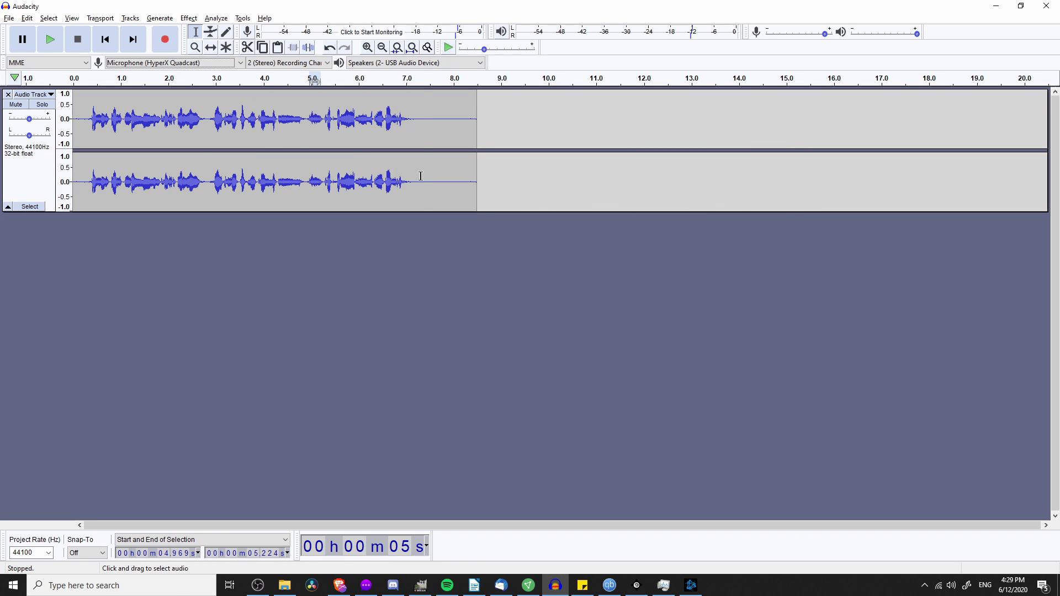
{"action": "left_click_drag", "start_coordinate": [424, 177], "coordinate": [82, 177]}
{"action": "left_click", "coordinate": [445, 176]}
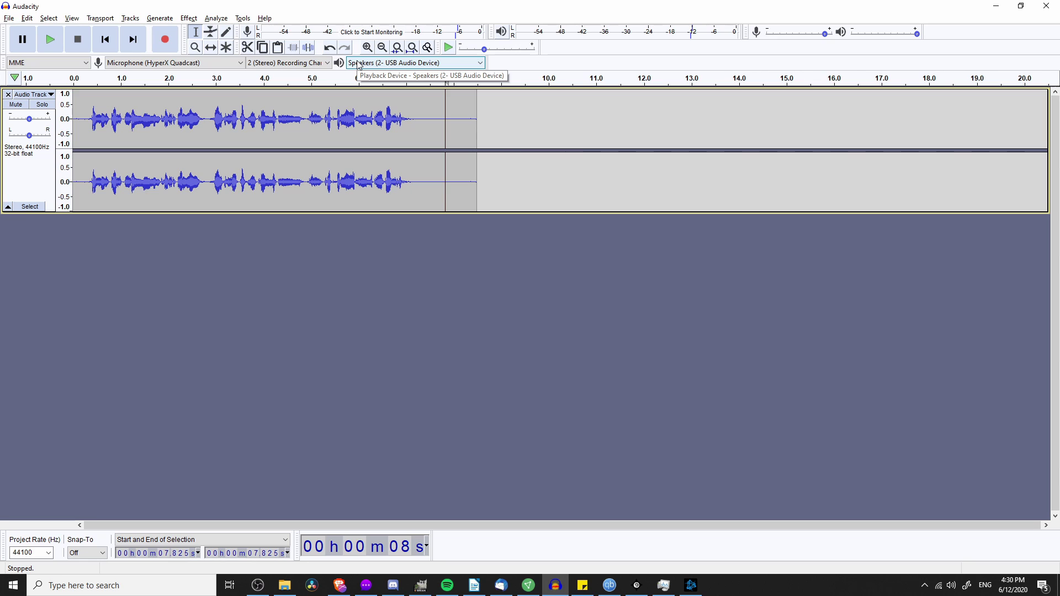
Examine the available playback devices without changing the selected USB Audio Device speakers.
{"action": "left_click", "coordinate": [408, 62]}
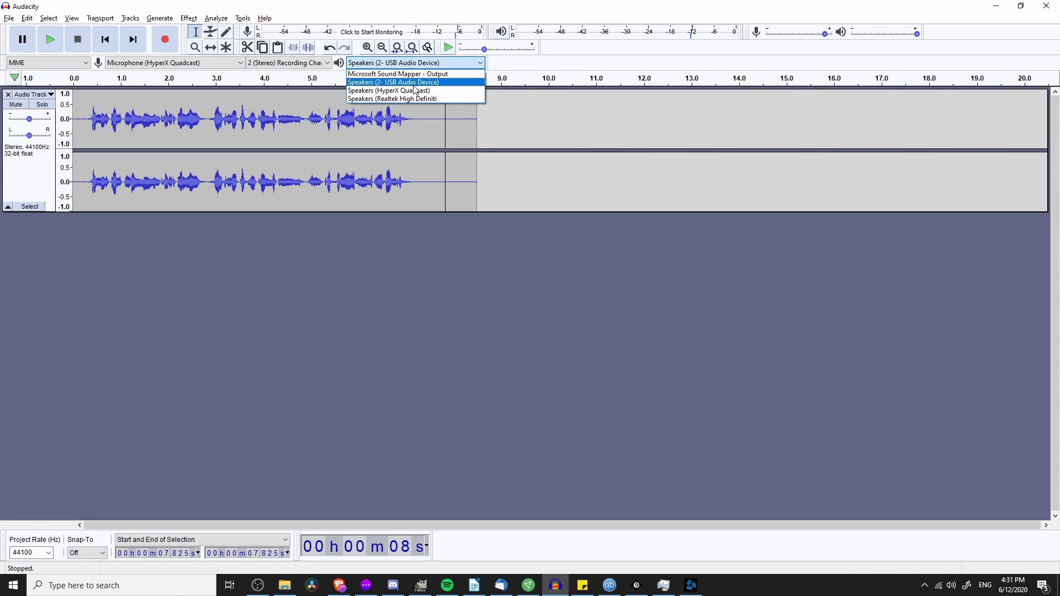
{"action": "left_click", "coordinate": [473, 67]}
{"action": "key", "text": "Home"}
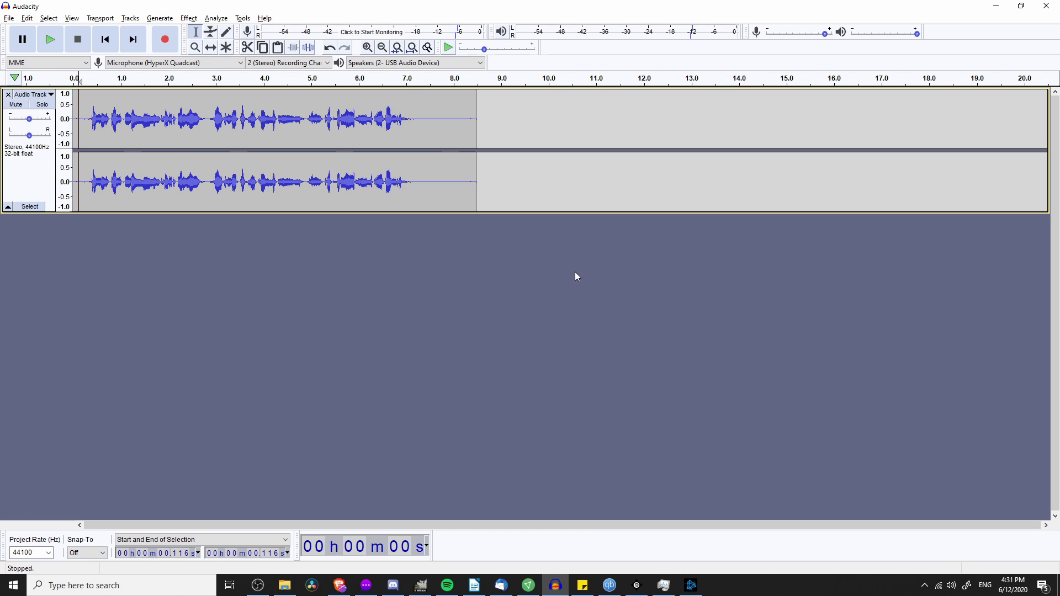
Select the track's audio from about 4.6 to 7.2 seconds and clear the selection.
{"action": "mouse_move", "coordinate": [827, 35]}
{"action": "left_click_drag", "start_coordinate": [291, 126], "coordinate": [416, 126]}
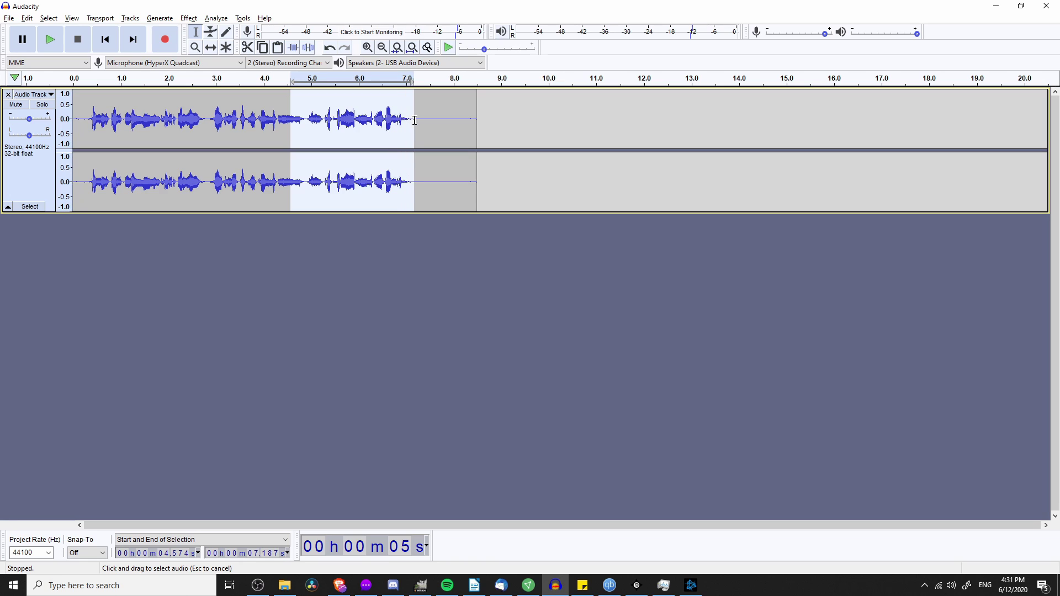
{"action": "left_click", "coordinate": [648, 291]}
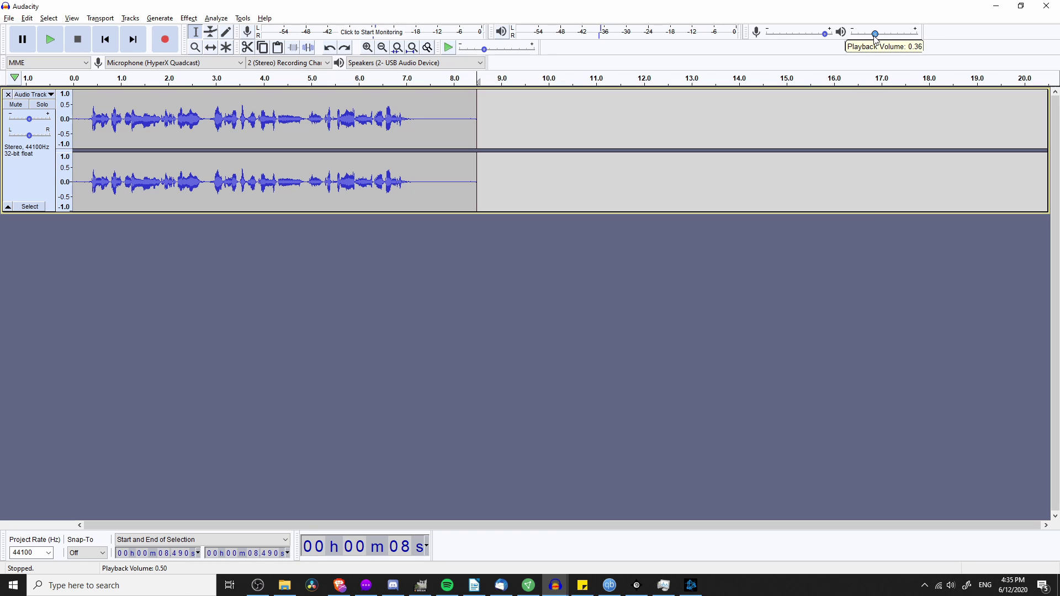
Lower the playback volume to roughly the lower quarter of its range.
{"action": "left_click_drag", "start_coordinate": [883, 34], "coordinate": [866, 39]}
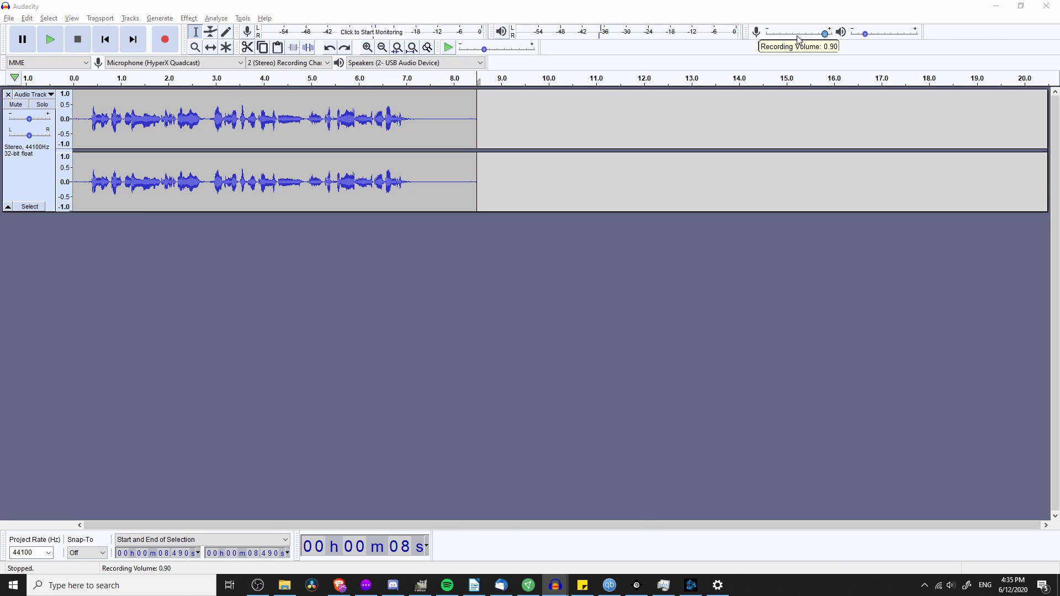
Examine the HyperX Quadcast microphone's volume in the device properties of the Windows sound settings.
{"action": "scroll", "coordinate": [550, 363], "scroll_direction": "down", "scroll_amount": 4}
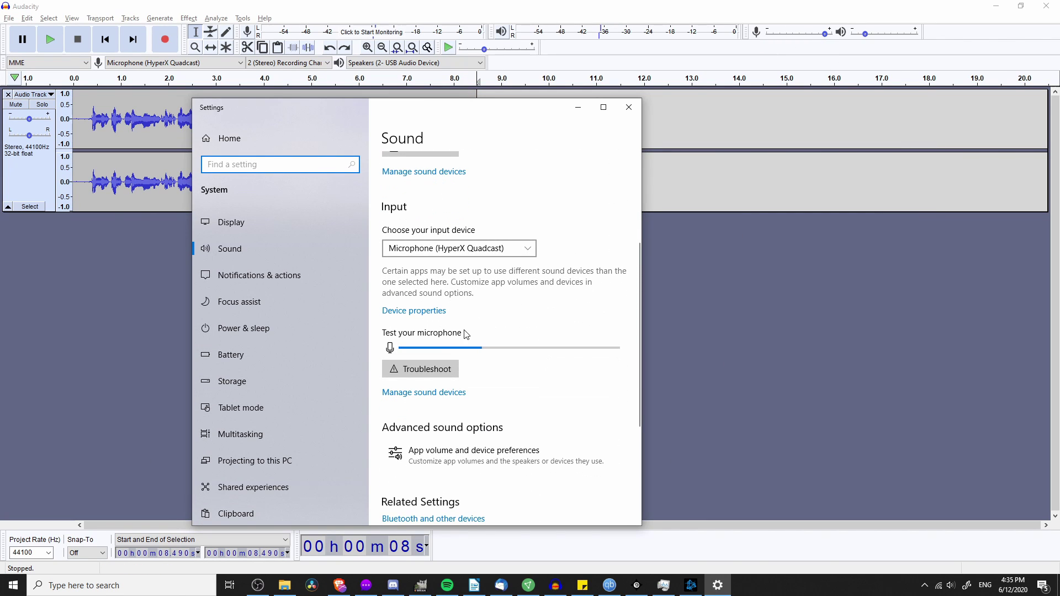
{"action": "left_click", "coordinate": [425, 311]}
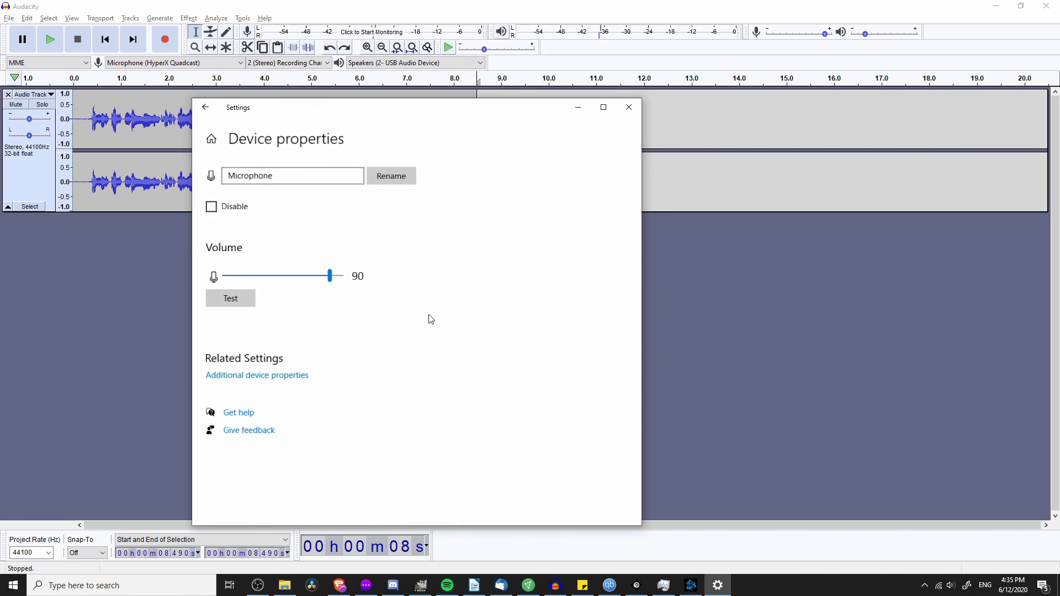
{"action": "mouse_move", "coordinate": [329, 276]}
{"action": "left_mouse_down"}
{"action": "mouse_move", "coordinate": [289, 278]}
{"action": "mouse_move", "coordinate": [329, 276]}
{"action": "left_mouse_up"}
{"action": "left_click", "coordinate": [205, 107]}
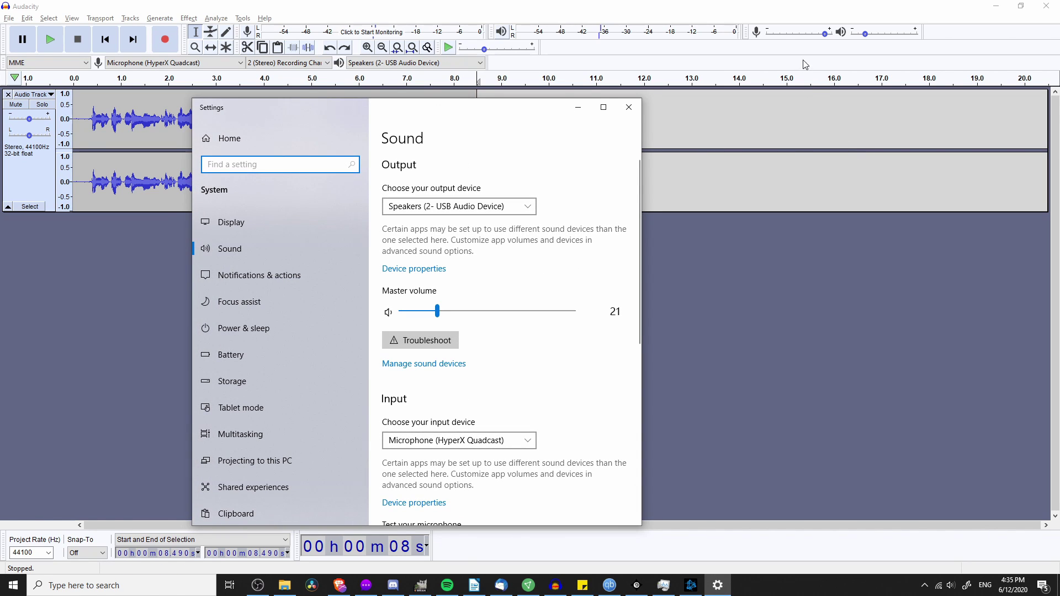
Lower the recording volume in Audacity and switch back to the Windows sound settings to compare the microphone level.
{"action": "left_click", "coordinate": [817, 37]}
{"action": "left_click_drag", "start_coordinate": [825, 34], "coordinate": [799, 34]}
{"action": "key", "text": "alt+Tab"}
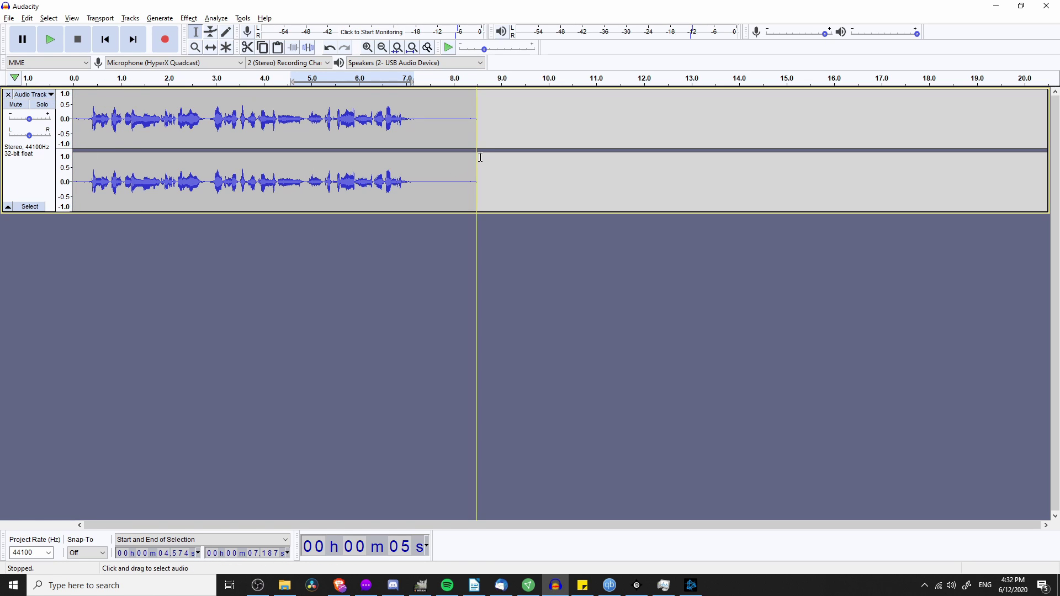
Place the cursor at about 7.4 seconds, record additional audio onto the end of the existing track and stop recording.
{"action": "left_click", "coordinate": [453, 136]}
{"action": "left_click", "coordinate": [467, 130]}
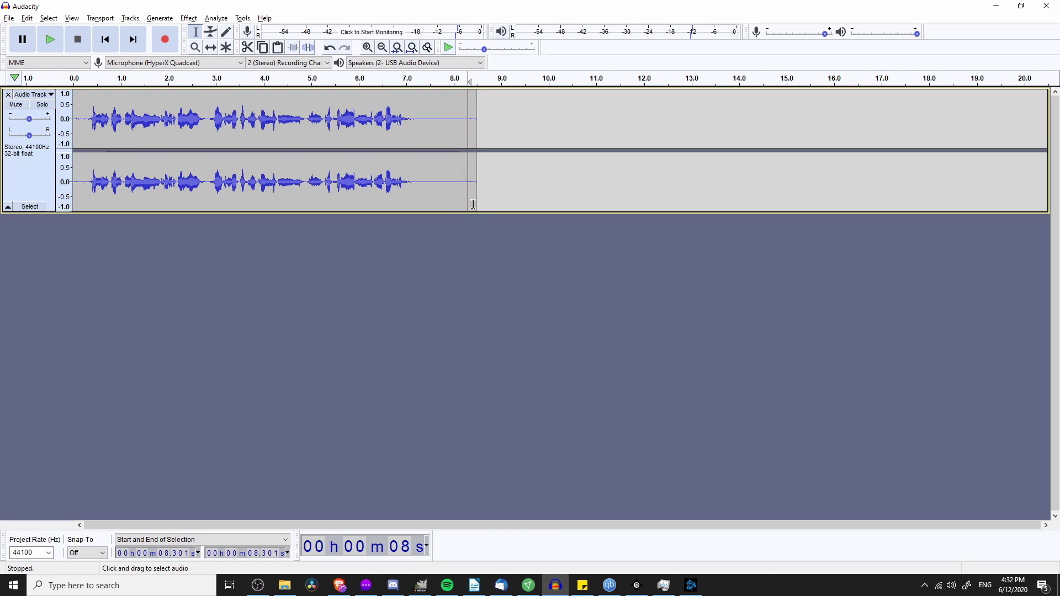
{"action": "left_click", "coordinate": [425, 121]}
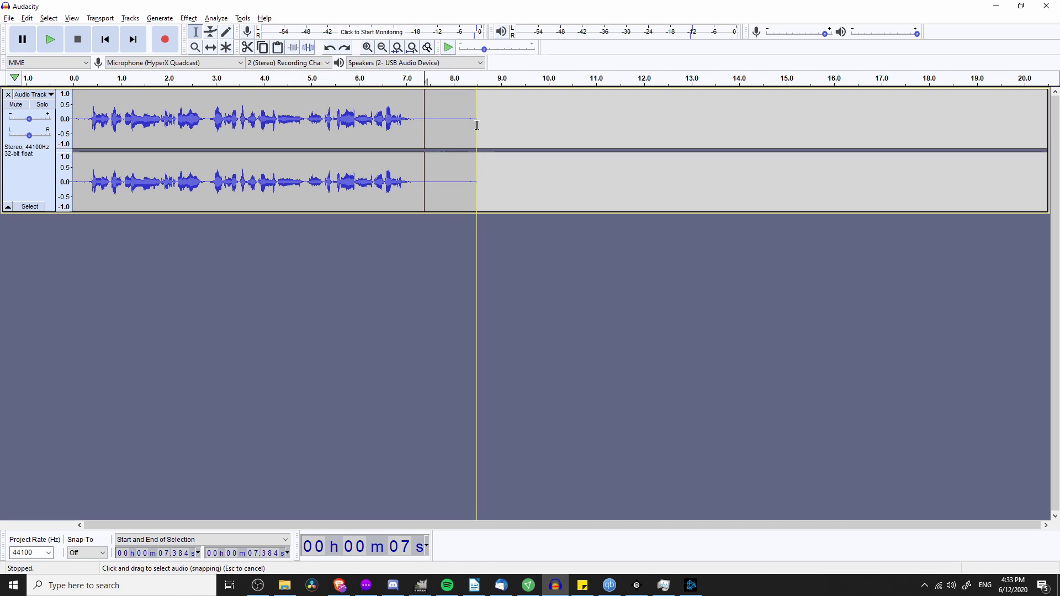
{"action": "key", "text": "r"}
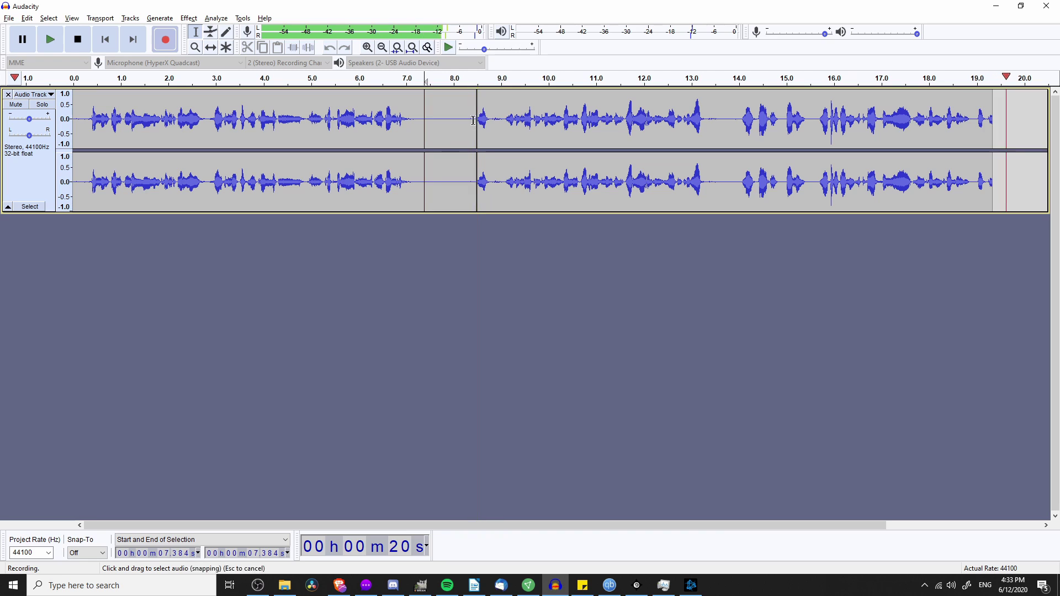
{"action": "key", "text": "space"}
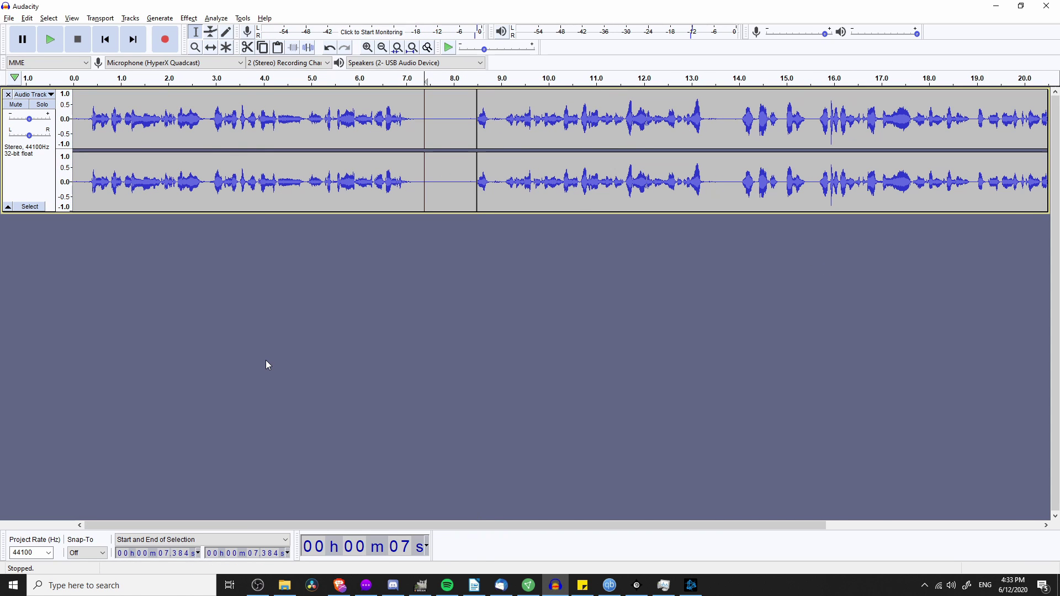
Record briefly onto a new track starting at the cursor, stop, and undo that recording.
{"action": "key", "text": "r"}
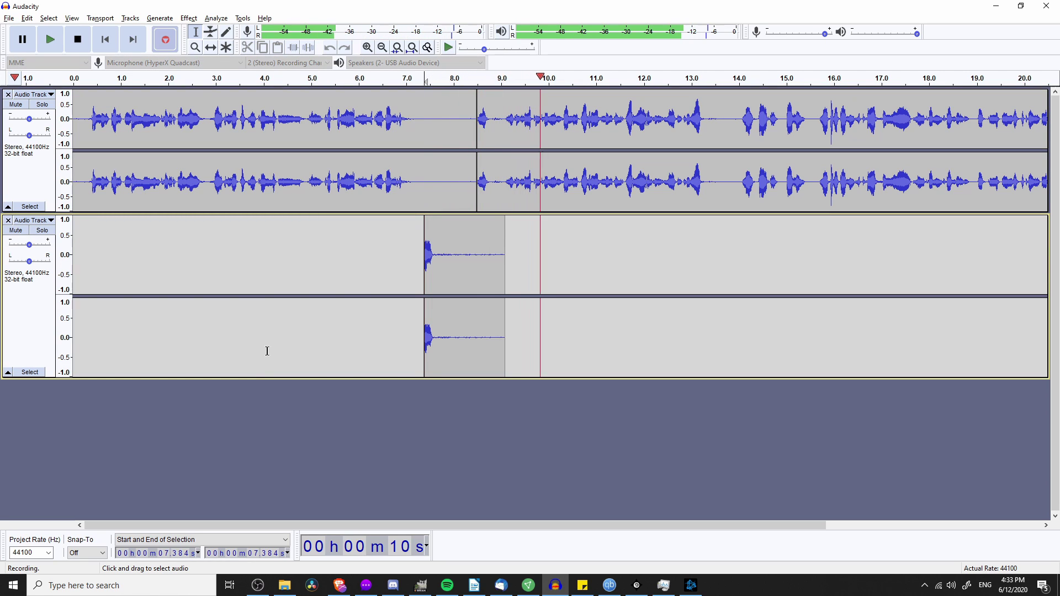
{"action": "key", "text": "space"}
{"action": "key", "text": "ctrl+z"}
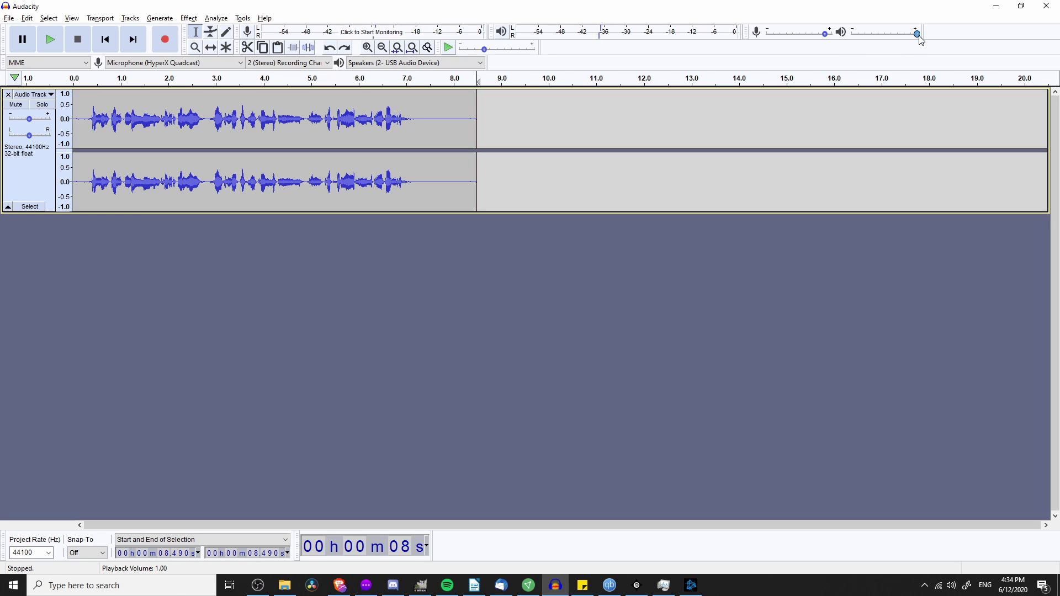
Lower the playback volume and record a second stereo track from the cursor at about 7.4 seconds.
{"action": "left_click_drag", "start_coordinate": [920, 39], "coordinate": [887, 35]}
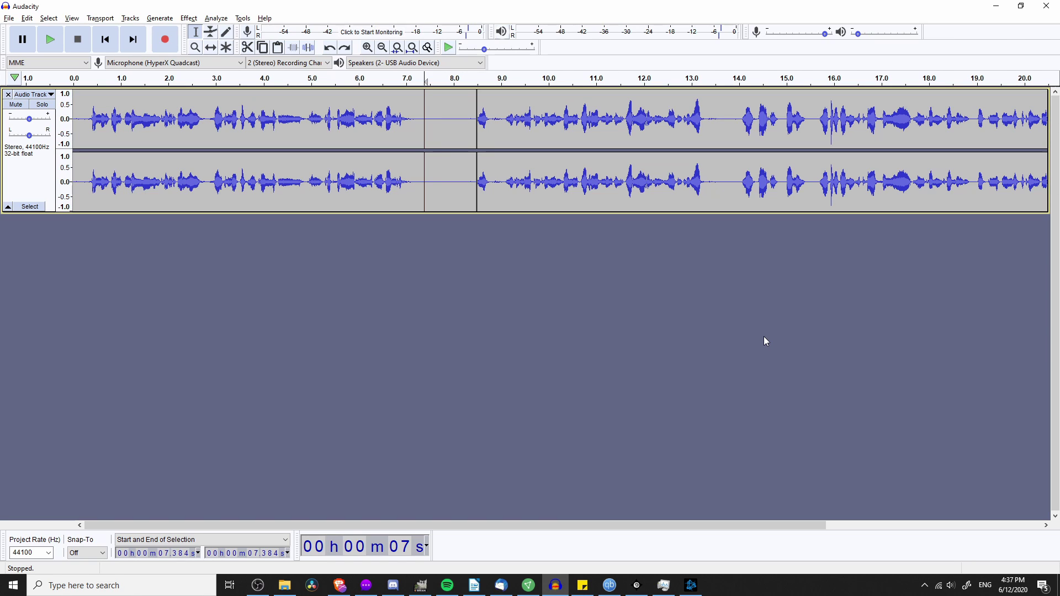
{"action": "key", "text": "shift"}
{"action": "key", "text": "shift+r"}
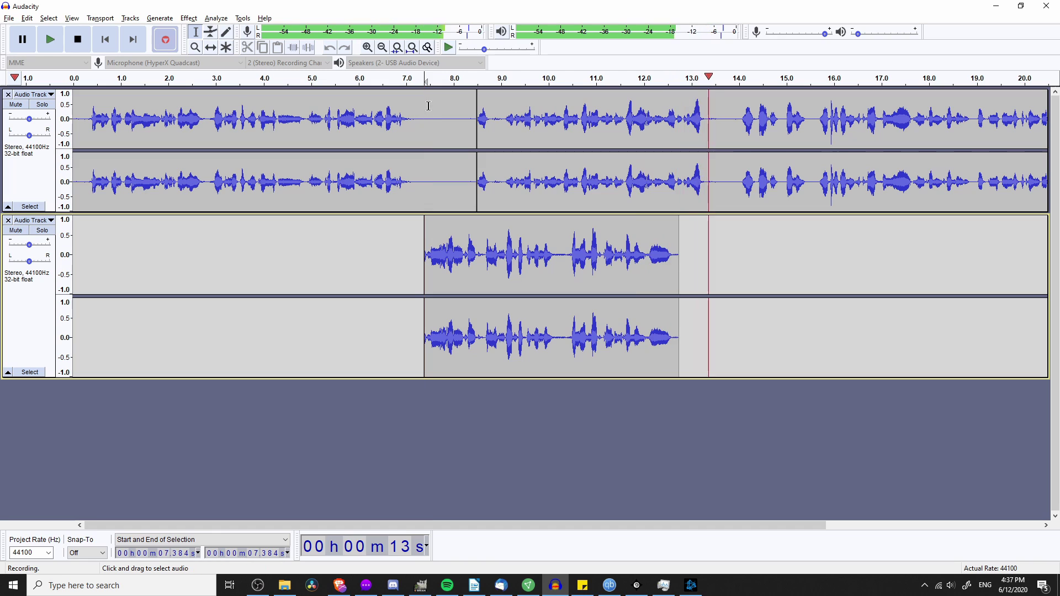
{"action": "key", "text": "space"}
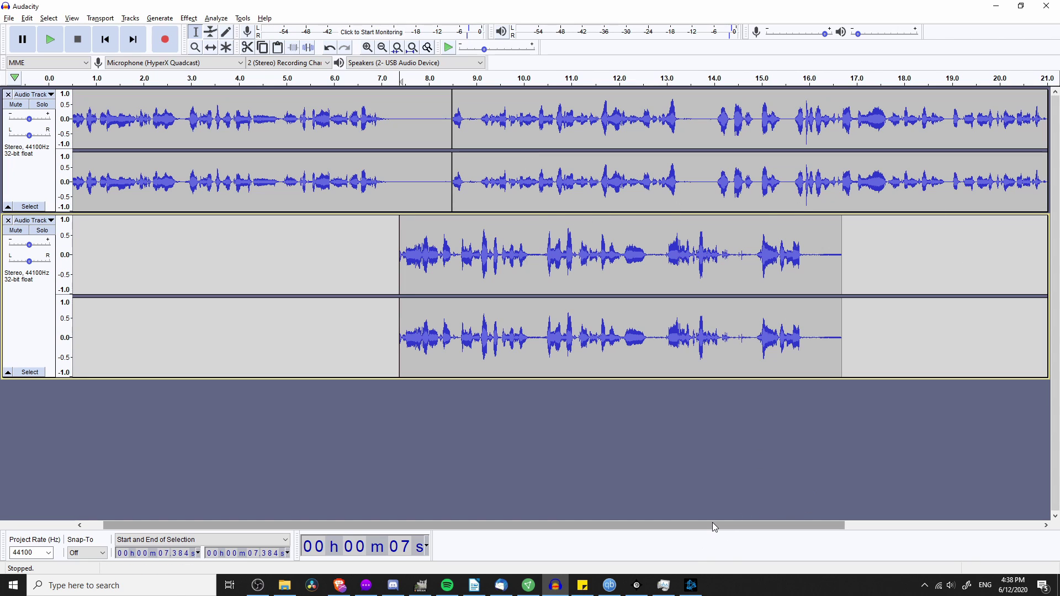
Mute the first audio track and unmute it again.
{"action": "left_click", "coordinate": [17, 105]}
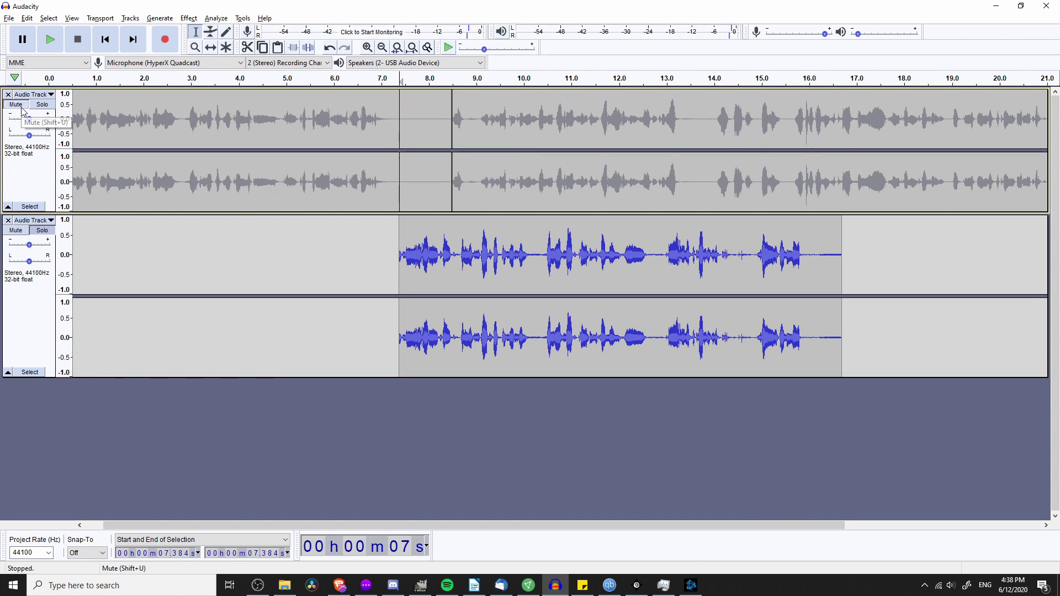
{"action": "left_click", "coordinate": [21, 106]}
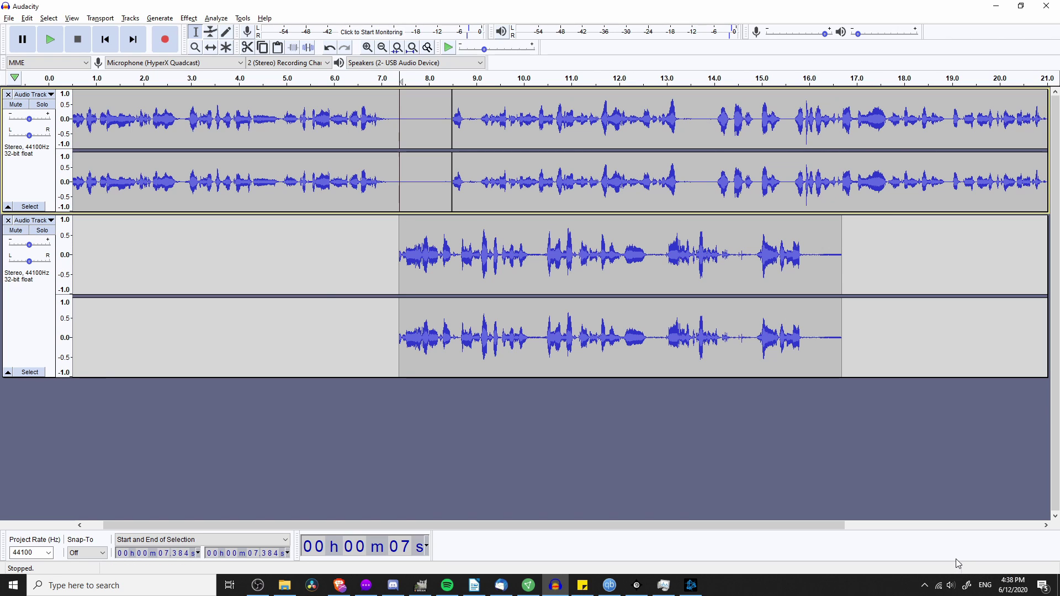
Try starting playback from the 9-second mark on the timeline and move the playback point back to about 7.3 seconds.
{"action": "left_click_drag", "start_coordinate": [833, 525], "coordinate": [816, 525]}
{"action": "left_click", "coordinate": [961, 331]}
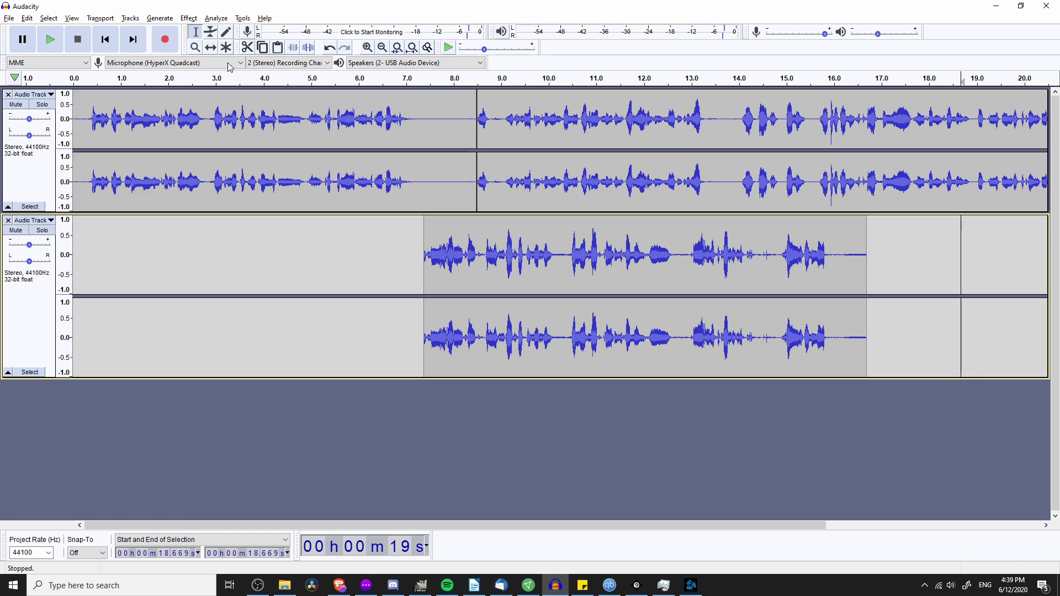
{"action": "left_click", "coordinate": [502, 80]}
{"action": "left_click_drag", "start_coordinate": [502, 79], "coordinate": [453, 79]}
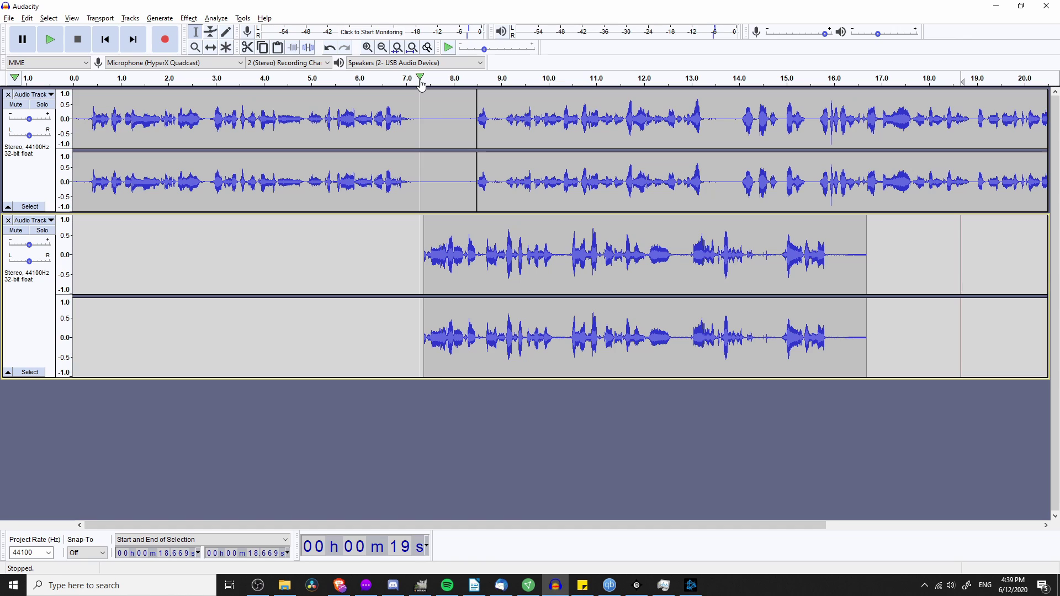
Place the cursor at about 5.3 seconds in the first track, play both tracks from there and stop playback.
{"action": "left_click", "coordinate": [157, 239]}
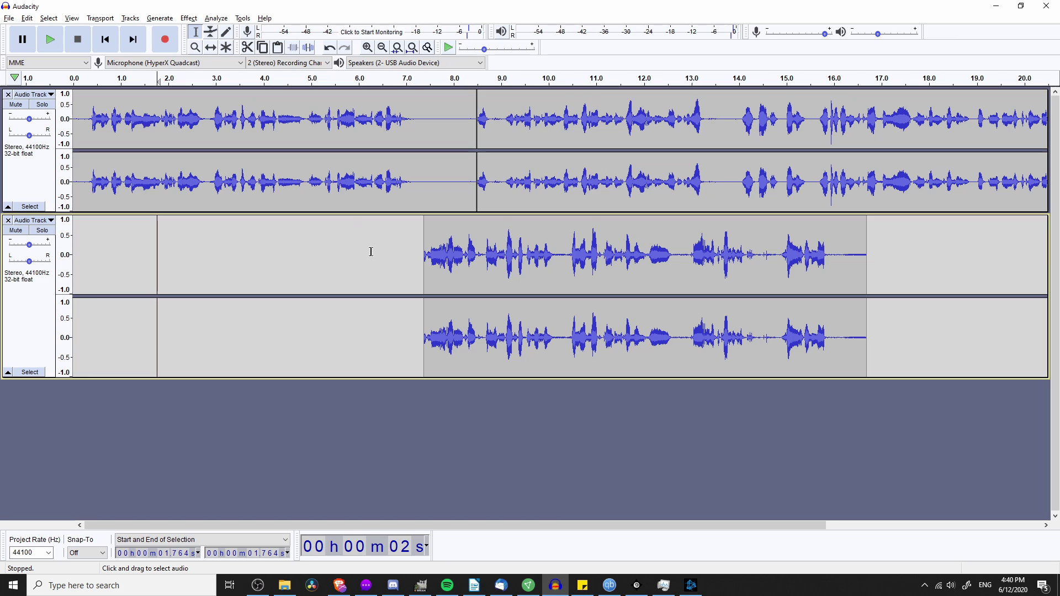
{"action": "left_click", "coordinate": [326, 182]}
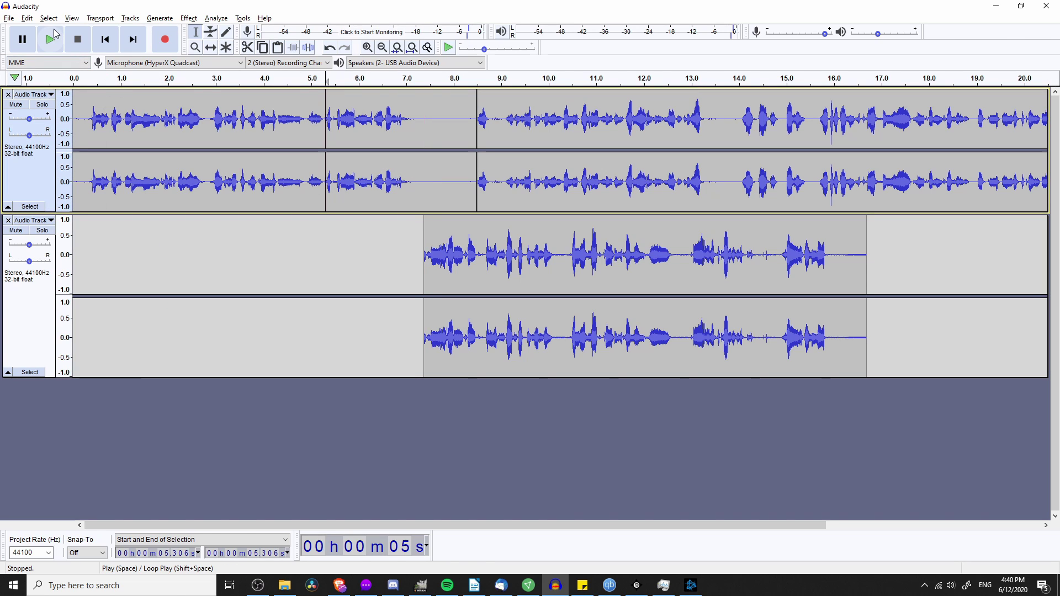
{"action": "left_click", "coordinate": [50, 39]}
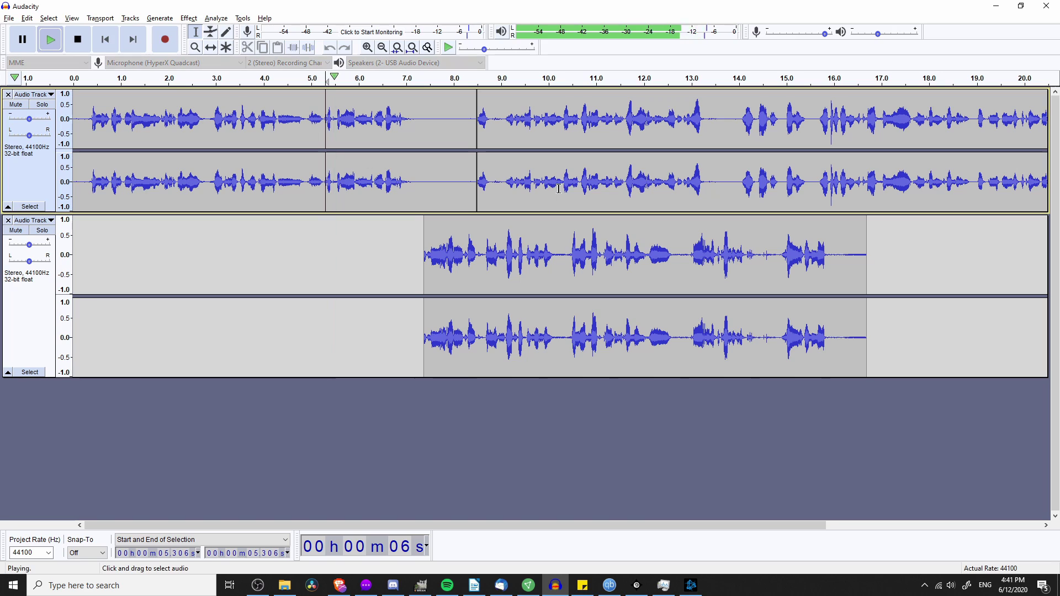
{"action": "key", "text": "space"}
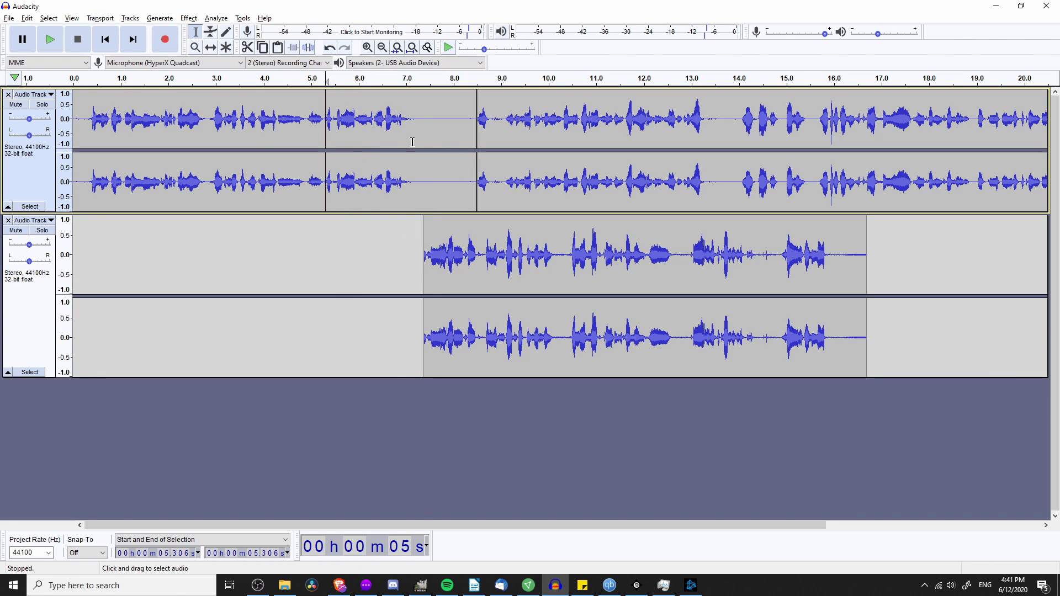
Scrub and seek through the tracks' audio with the Scrub command, and stop by placing the cursor at about 0.75 seconds in the second track.
{"action": "left_click", "coordinate": [100, 18]}
{"action": "mouse_move", "coordinate": [111, 63]}
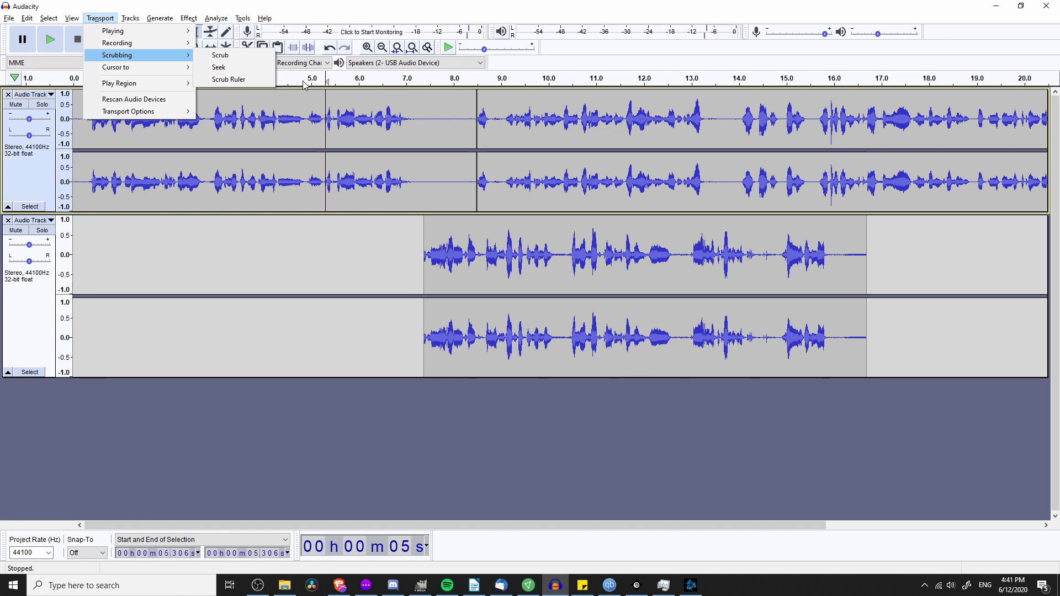
{"action": "left_click", "coordinate": [220, 55]}
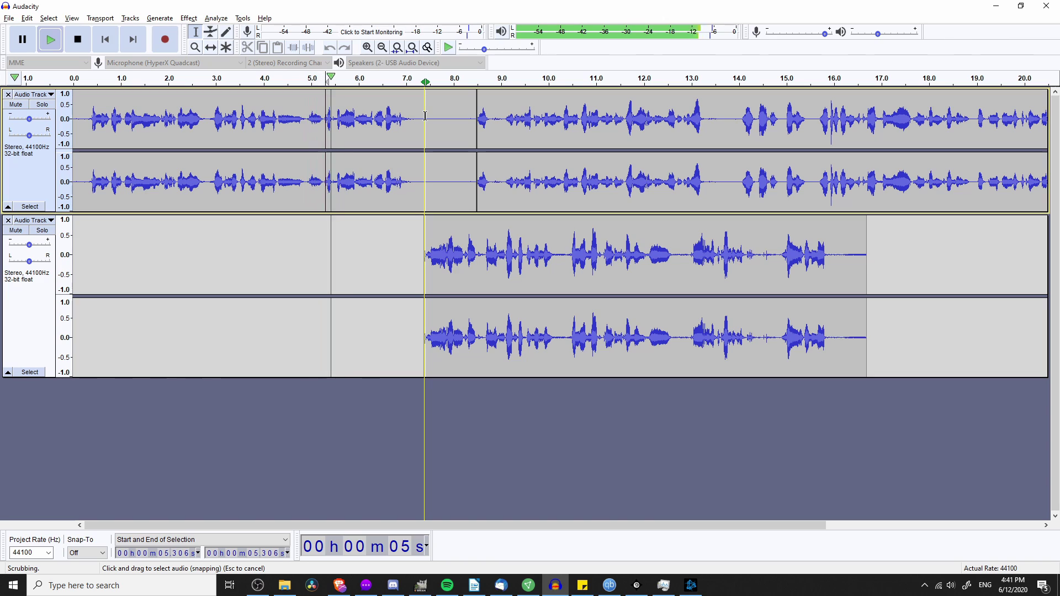
{"action": "left_click_drag", "start_coordinate": [471, 118], "coordinate": [864, 166]}
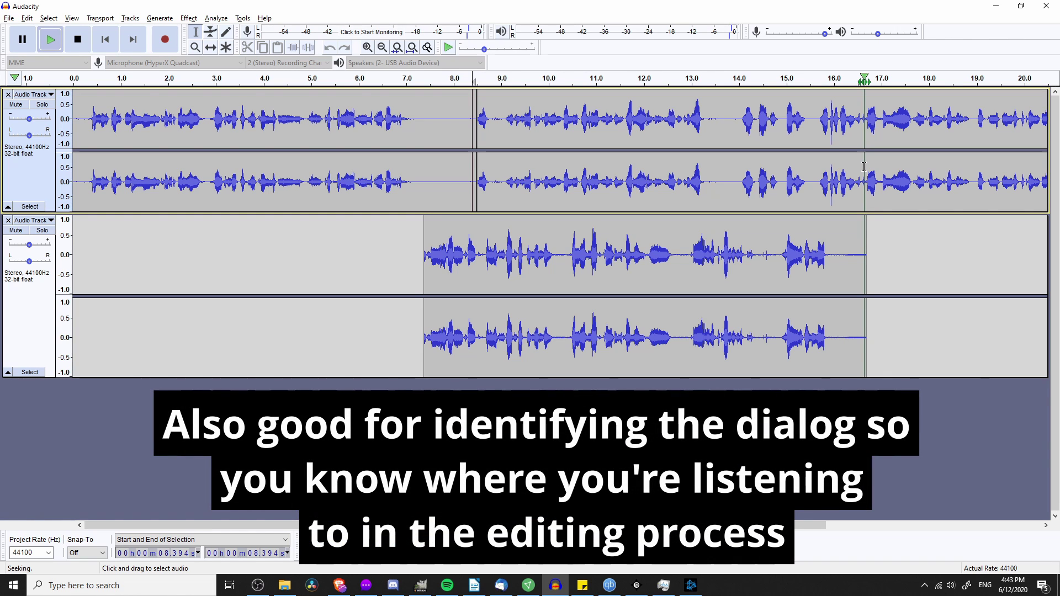
{"action": "key", "text": "space"}
{"action": "key", "text": "space"}
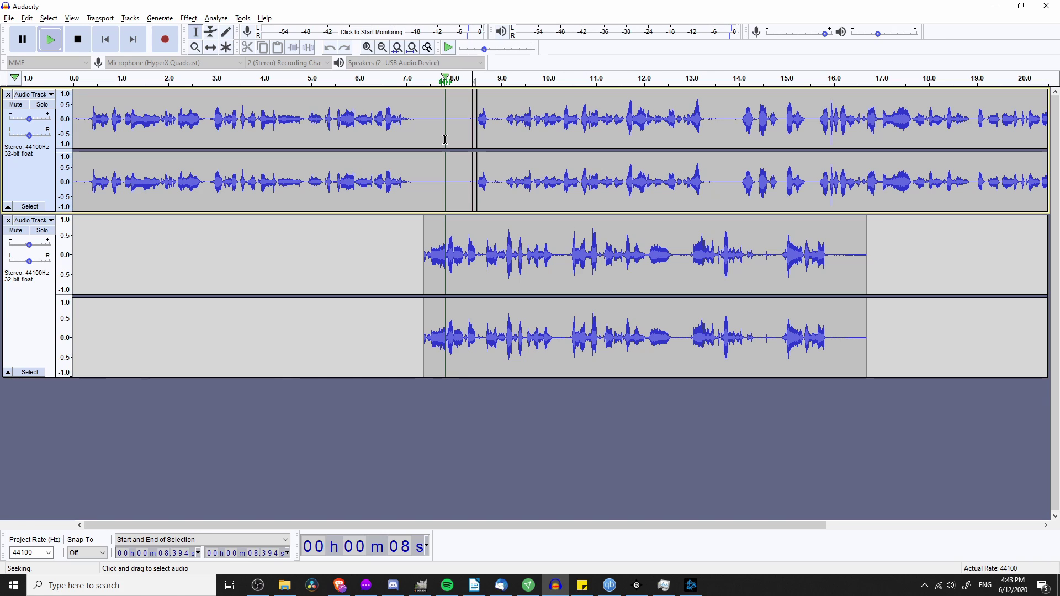
{"action": "left_click", "coordinate": [109, 331]}
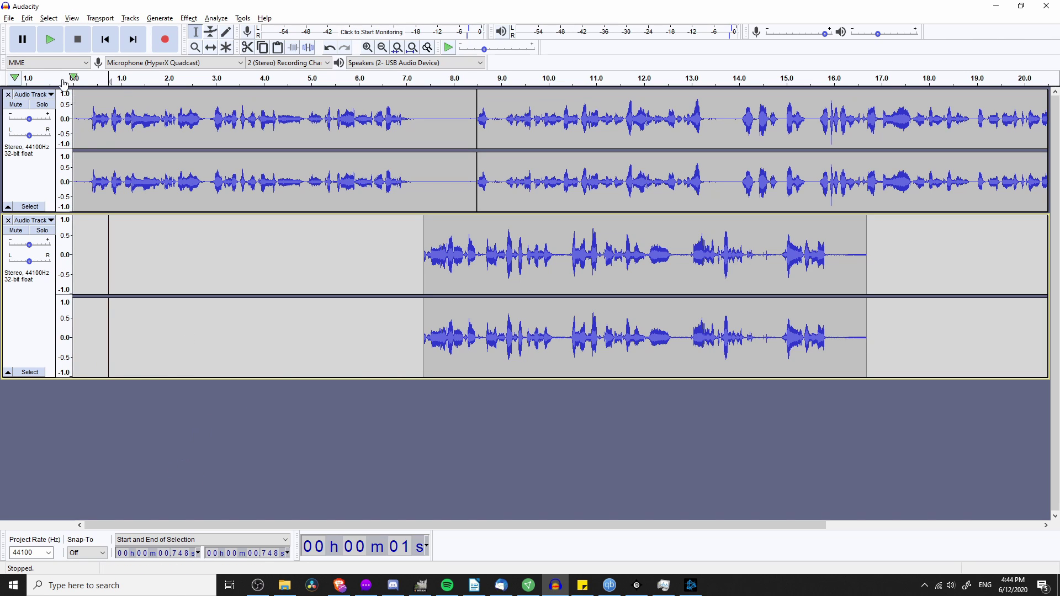
Add a new stereo track below the existing ones and try its pan control around the centre.
{"action": "left_click", "coordinate": [132, 18]}
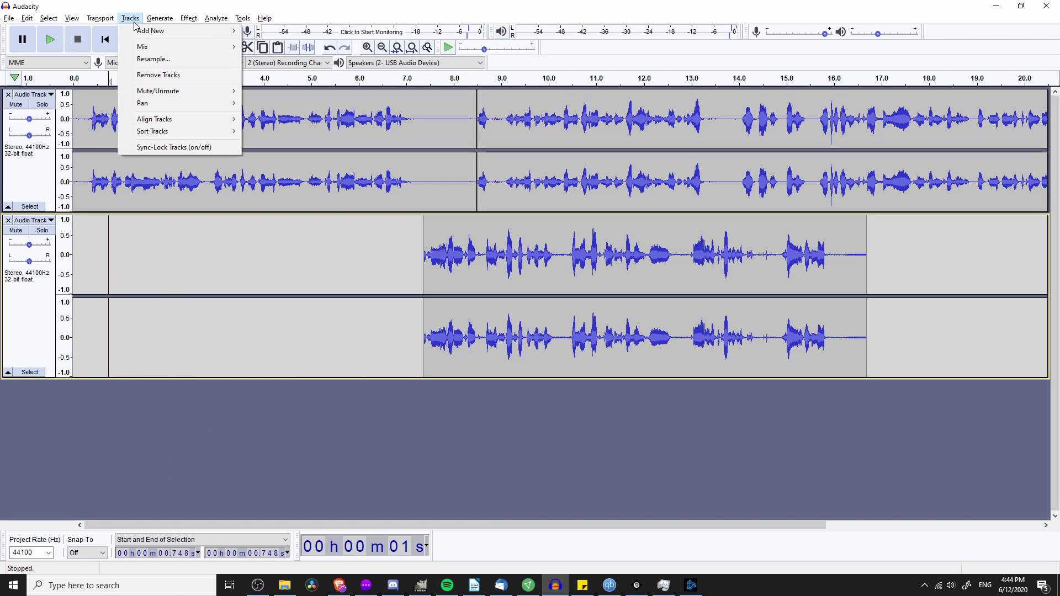
{"action": "mouse_move", "coordinate": [182, 31]}
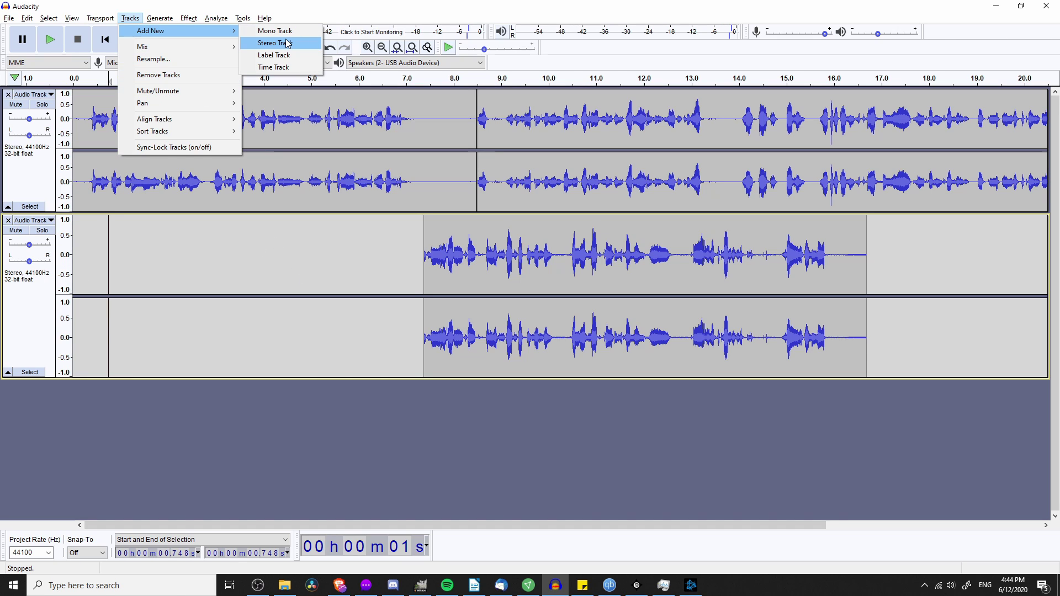
{"action": "left_click", "coordinate": [287, 43]}
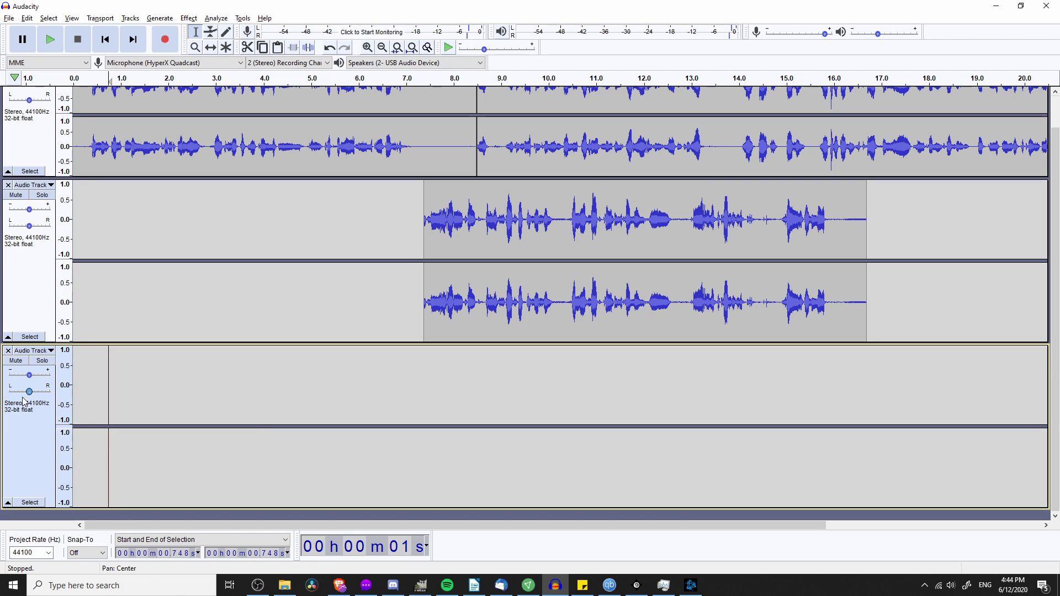
{"action": "mouse_move", "coordinate": [30, 392]}
{"action": "left_mouse_down"}
{"action": "mouse_move", "coordinate": [41, 392]}
{"action": "mouse_move", "coordinate": [30, 395]}
{"action": "left_mouse_up"}
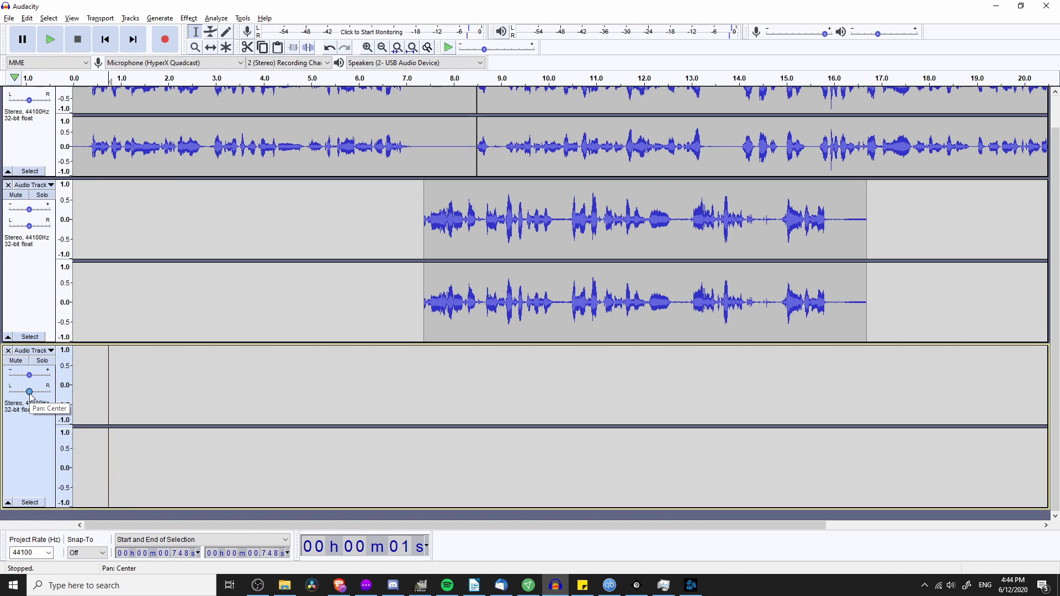
{"action": "left_click_drag", "start_coordinate": [29, 393], "coordinate": [28, 393]}
{"action": "scroll", "coordinate": [398, 237], "scroll_direction": "up", "scroll_amount": 2}
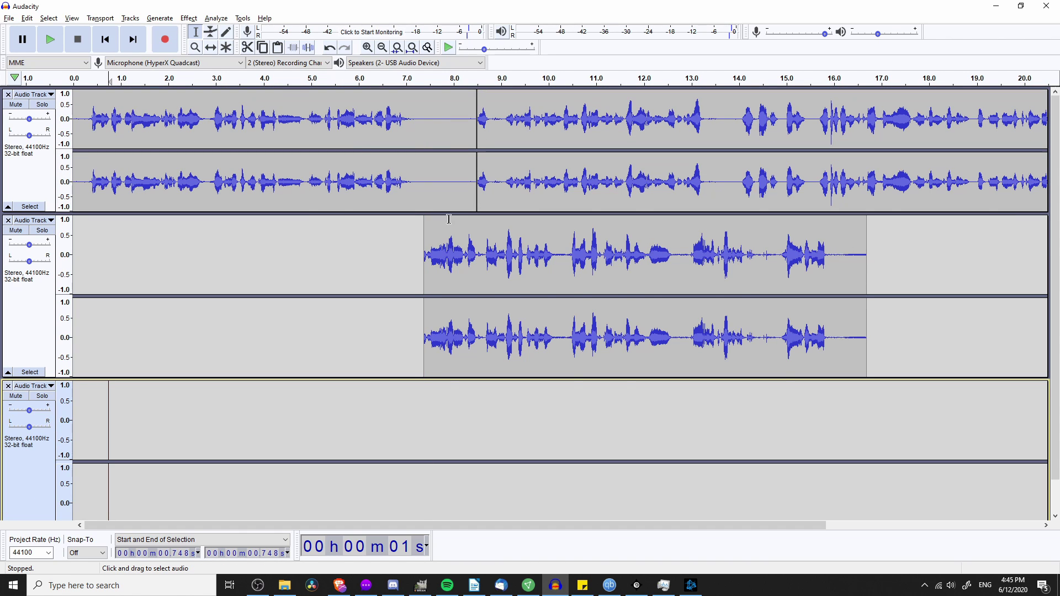
Select the silence from about 7.26 to 8.49 seconds in the first track, cut it out and restore it.
{"action": "left_click", "coordinate": [196, 32]}
{"action": "left_click_drag", "start_coordinate": [419, 116], "coordinate": [475, 116]}
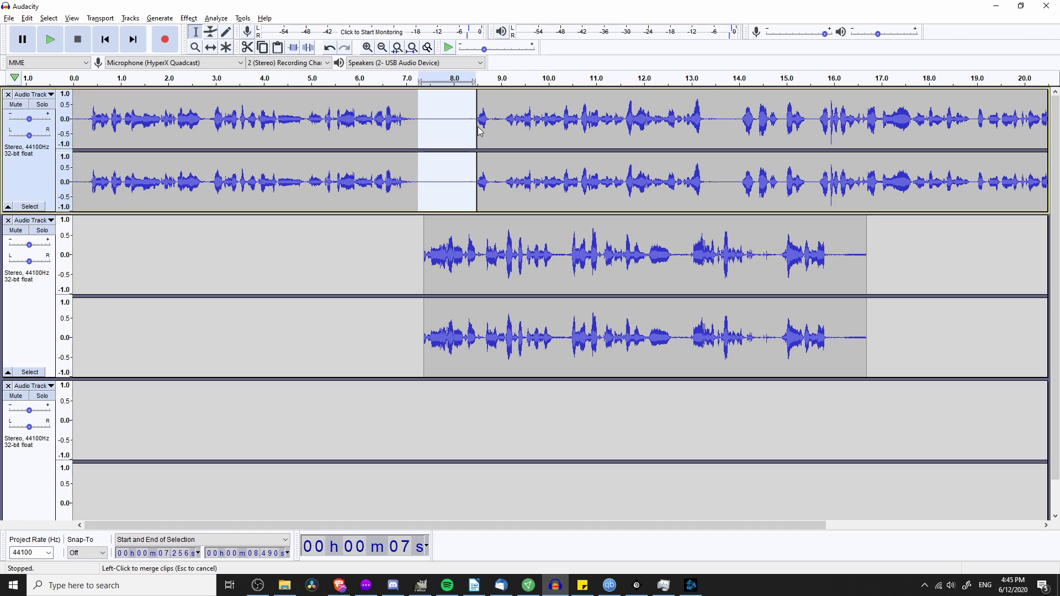
{"action": "key", "text": "ctrl+x"}
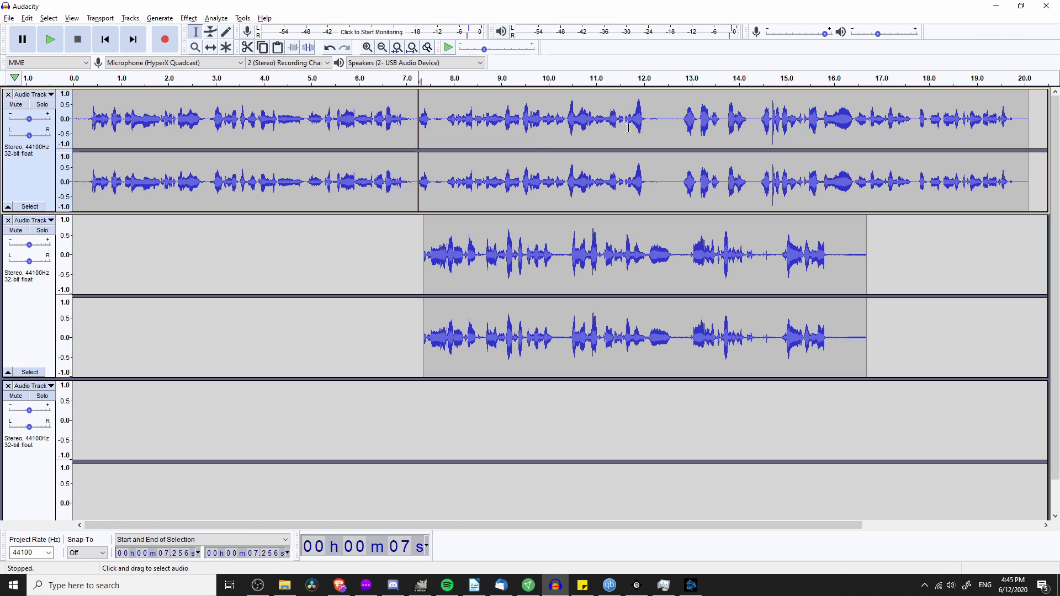
{"action": "key", "text": "ctrl+v"}
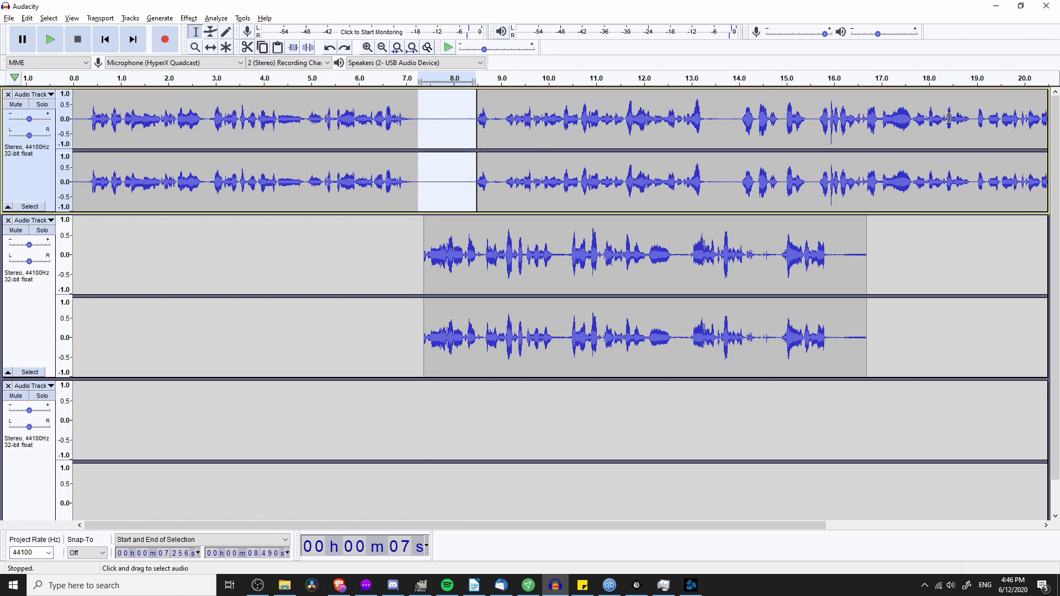
Remove the selected silence from the first track with Split Delete and place the cursor at about 17 seconds in the second track.
{"action": "left_click", "coordinate": [32, 20]}
{"action": "mouse_move", "coordinate": [62, 126]}
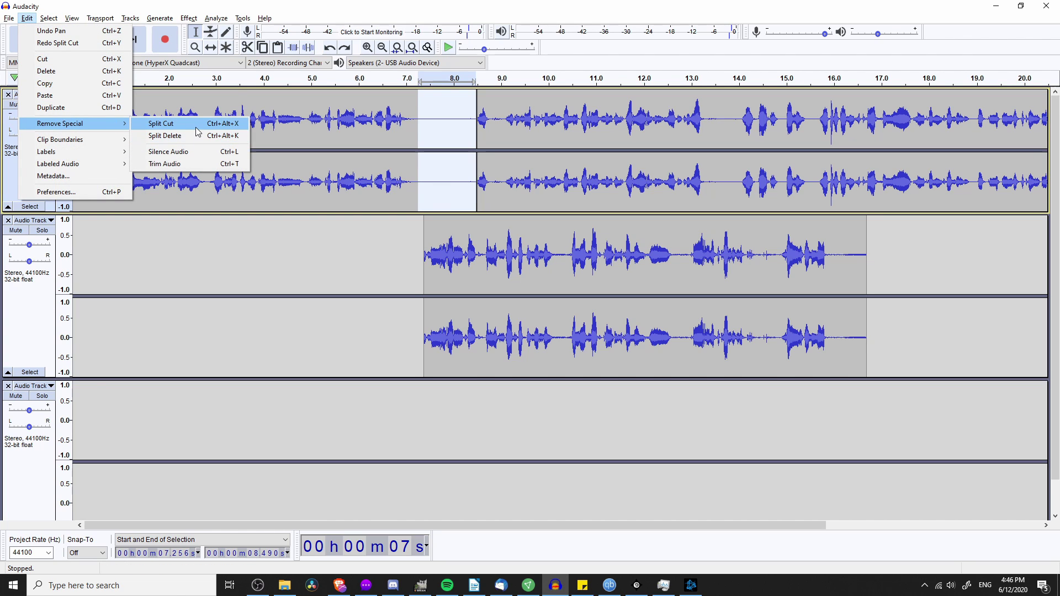
{"action": "left_click", "coordinate": [225, 136]}
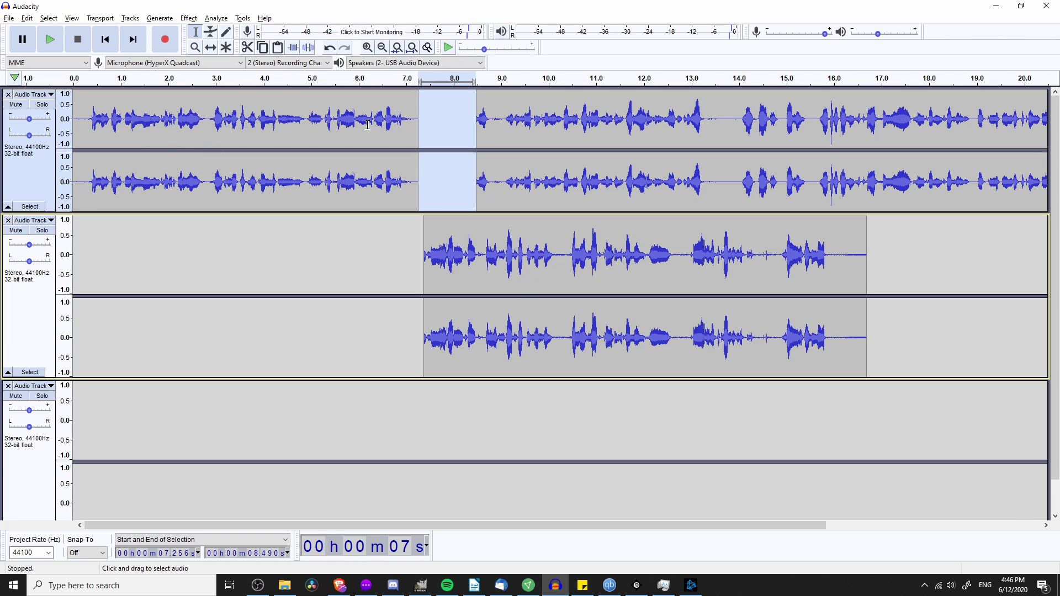
{"action": "left_click", "coordinate": [464, 164]}
{"action": "left_click", "coordinate": [882, 263]}
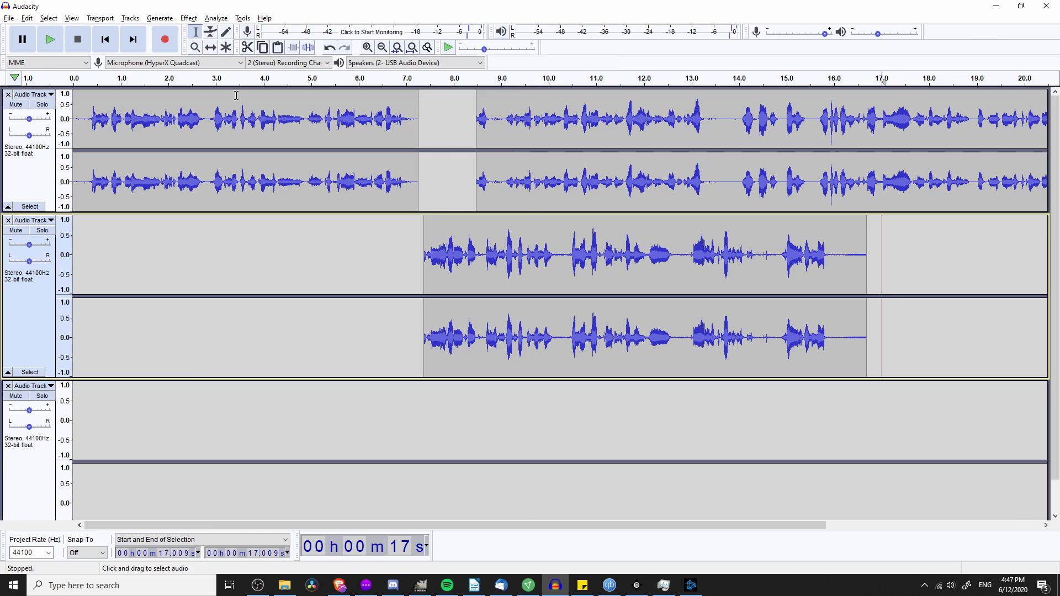
Use the Envelope tool to try lowering and restoring the second track's clip volume, and raise the whole clip's amplitude.
{"action": "left_click", "coordinate": [210, 34]}
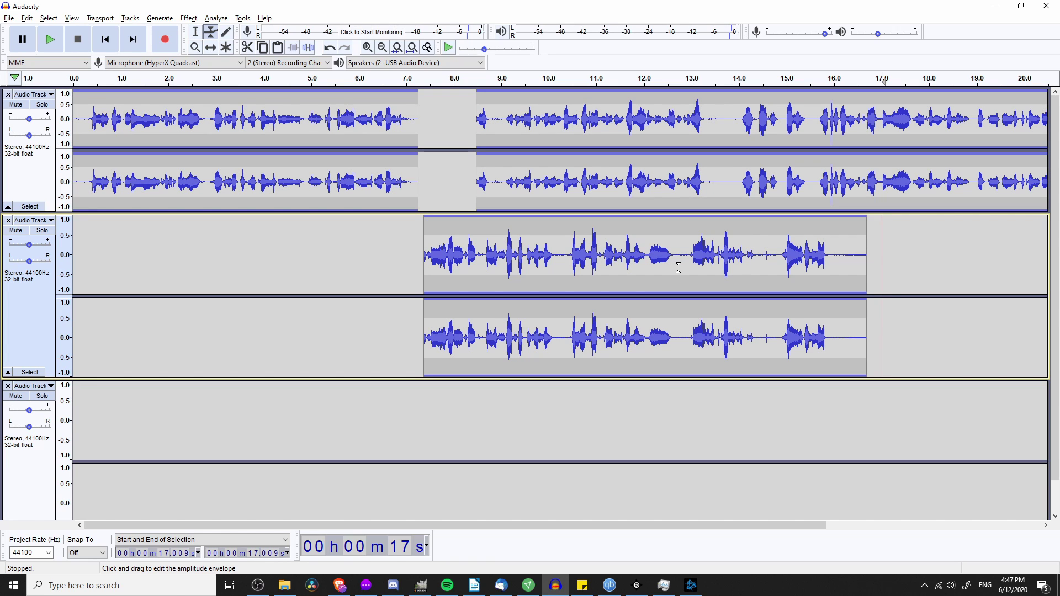
{"action": "left_click_drag", "start_coordinate": [678, 257], "coordinate": [682, 257]}
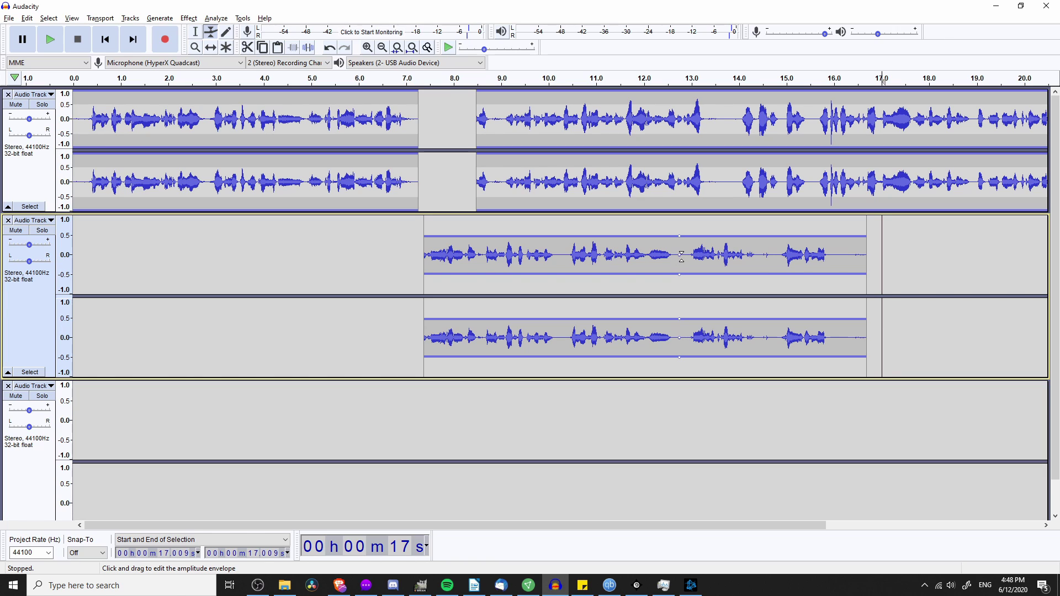
{"action": "left_click_drag", "start_coordinate": [680, 243], "coordinate": [682, 202]}
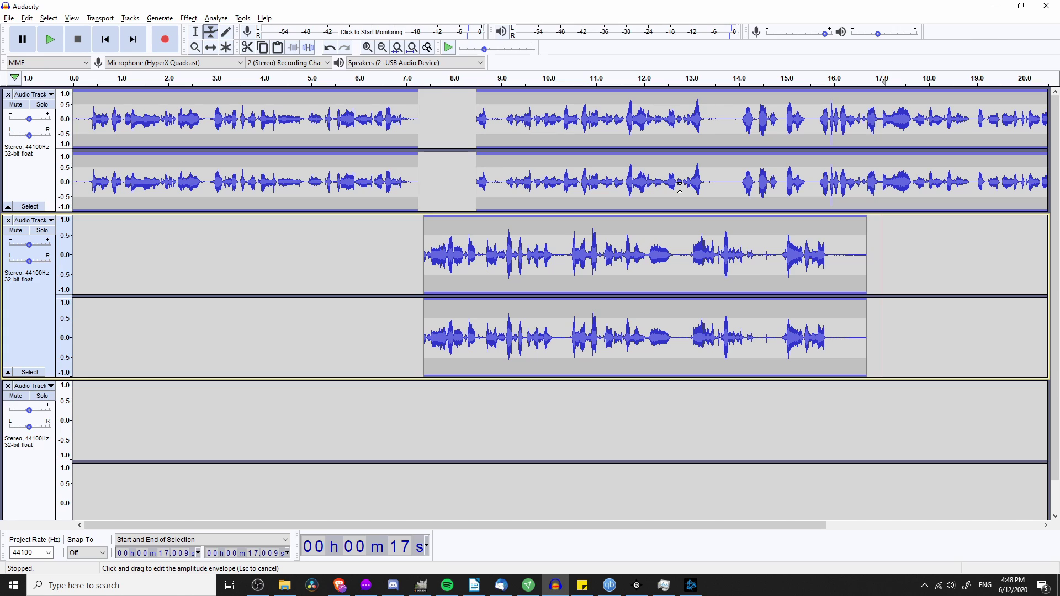
{"action": "key", "text": "ctrl+z"}
{"action": "mouse_move", "coordinate": [682, 270]}
{"action": "left_mouse_down"}
{"action": "mouse_move", "coordinate": [683, 292]}
{"action": "mouse_move", "coordinate": [684, 274]}
{"action": "left_mouse_up"}
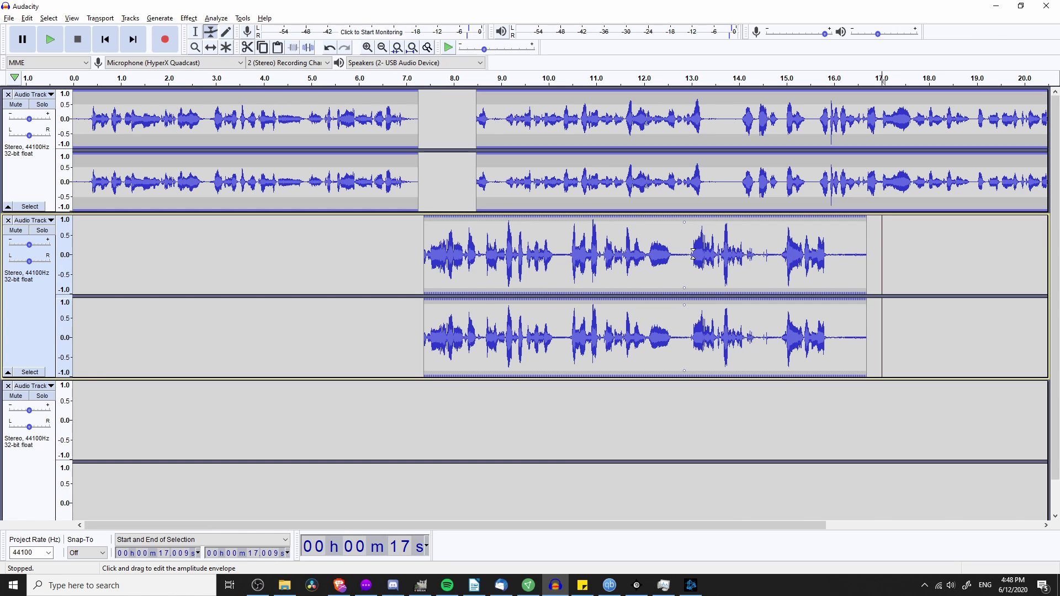
Add envelope points that lower the second track's volume from about 13 to 14.5 seconds and return to the Selection tool.
{"action": "left_click_drag", "start_coordinate": [693, 254], "coordinate": [693, 248]}
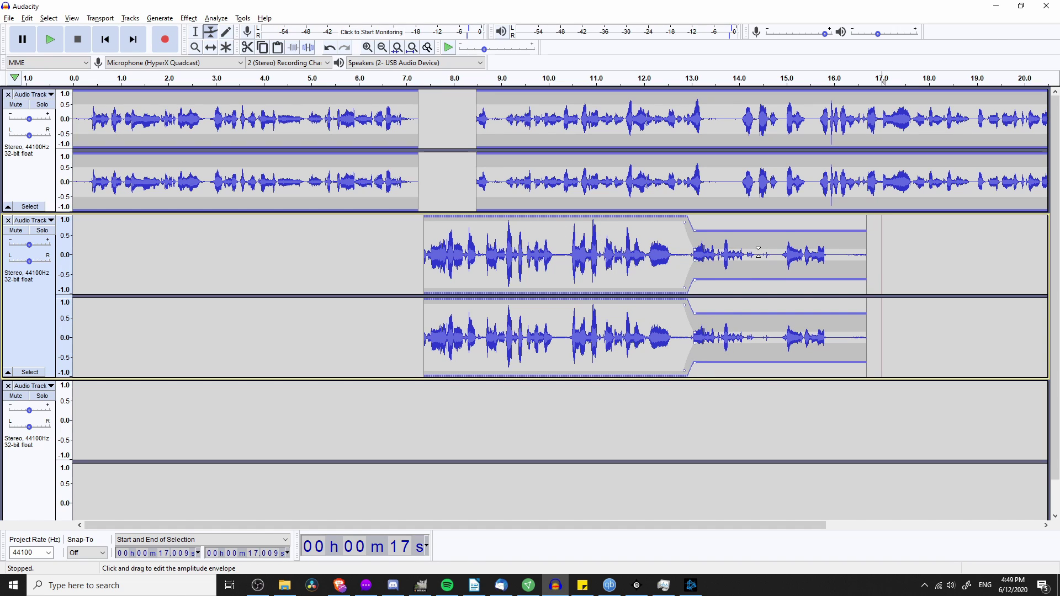
{"action": "left_click_drag", "start_coordinate": [758, 253], "coordinate": [777, 277]}
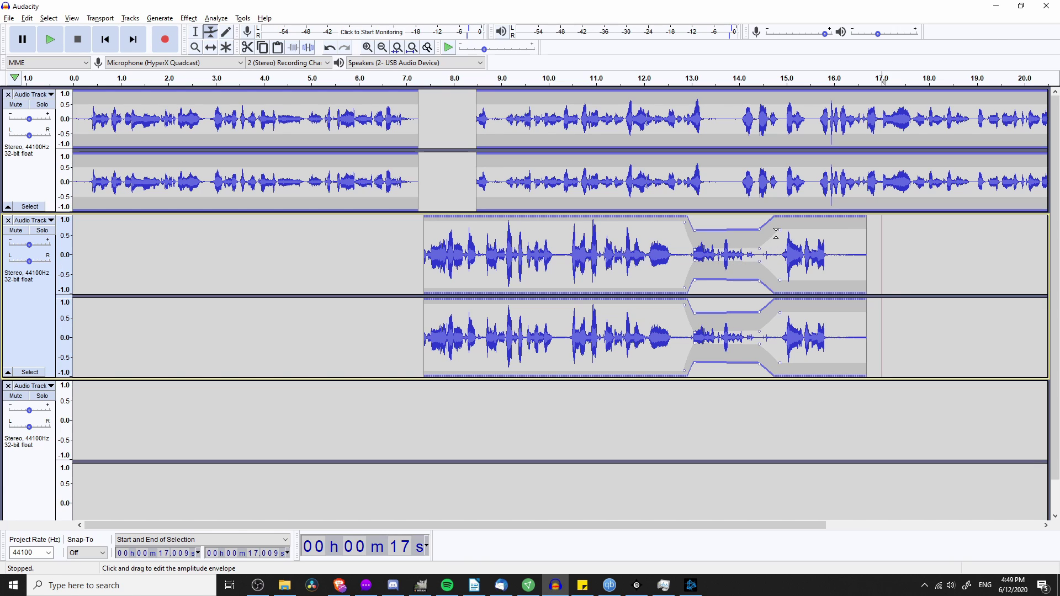
{"action": "left_click", "coordinate": [195, 32]}
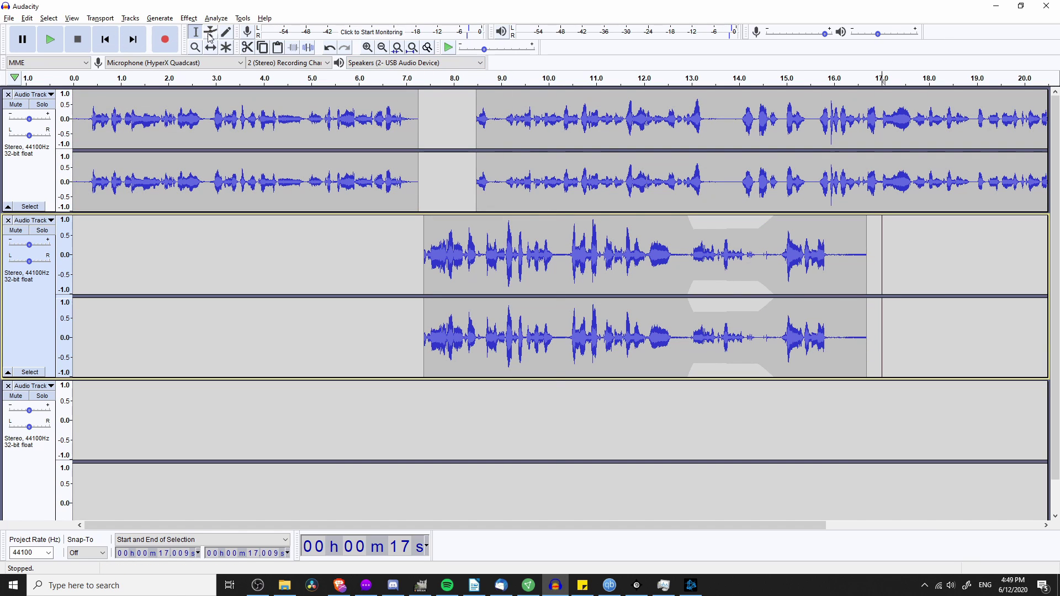
Mute the first track, play the second track from about 11.5 seconds and stop playback.
{"action": "left_click", "coordinate": [621, 254]}
{"action": "key", "text": "shift+u"}
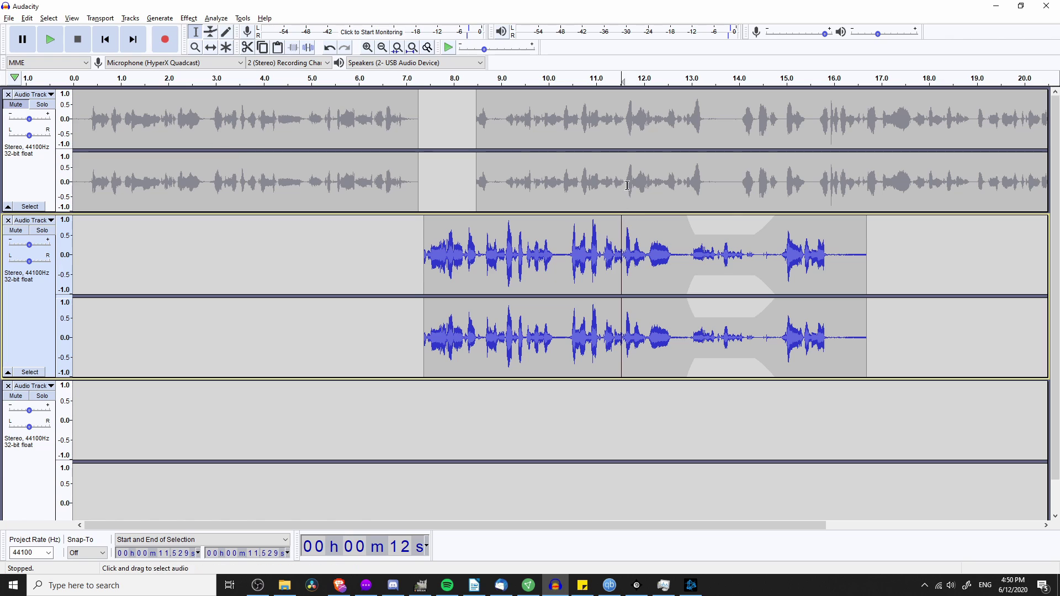
{"action": "key", "text": "space"}
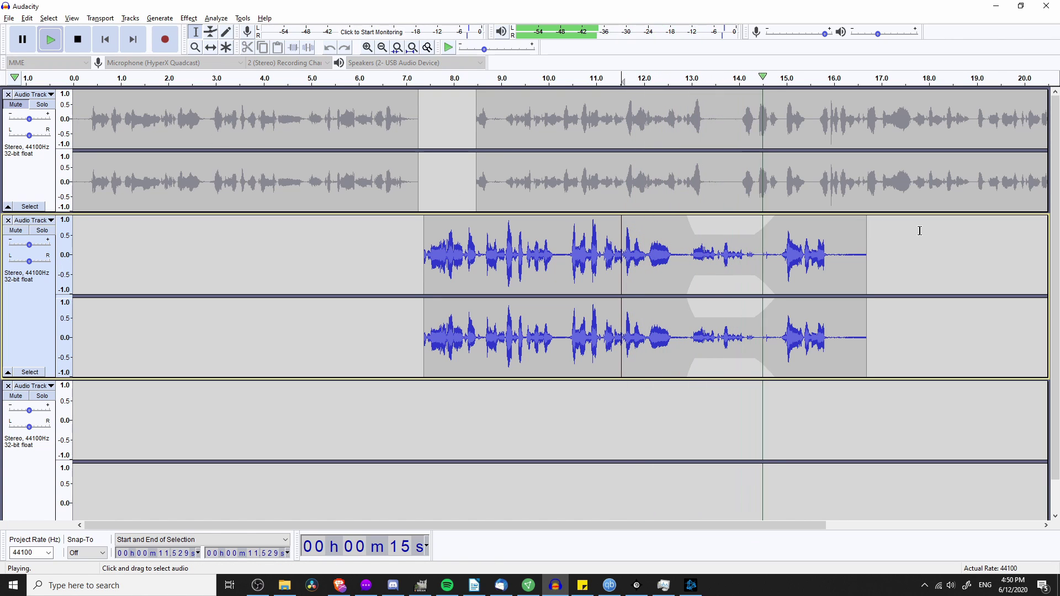
{"action": "key", "text": "space"}
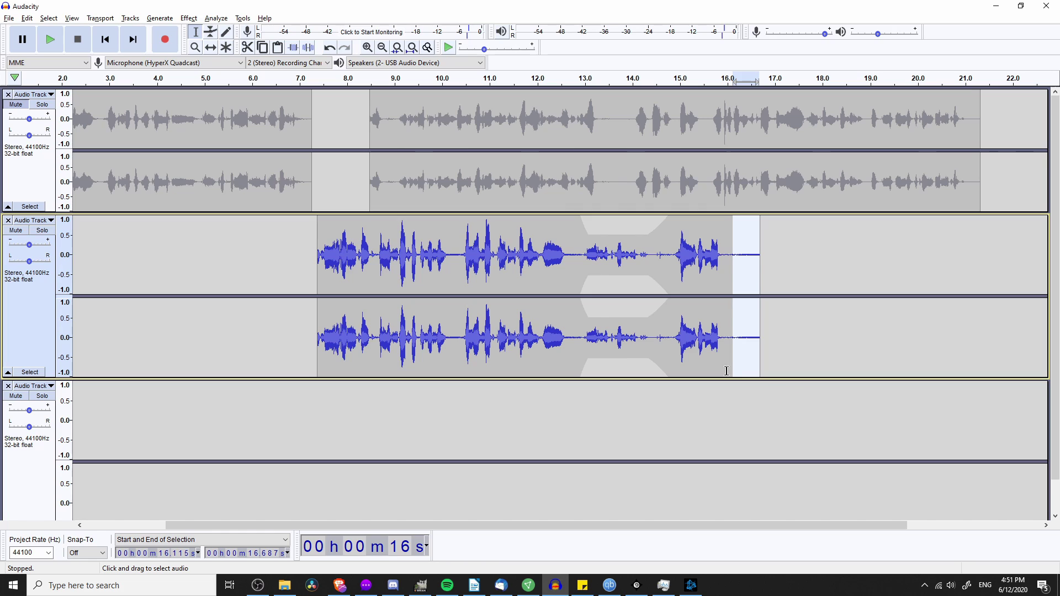
Select and listen to the background noise from about 15.93 to 16.69 seconds in the second track, and capture it as the Noise Reduction profile.
{"action": "left_click", "coordinate": [755, 355]}
{"action": "left_click_drag", "start_coordinate": [761, 338], "coordinate": [725, 343]}
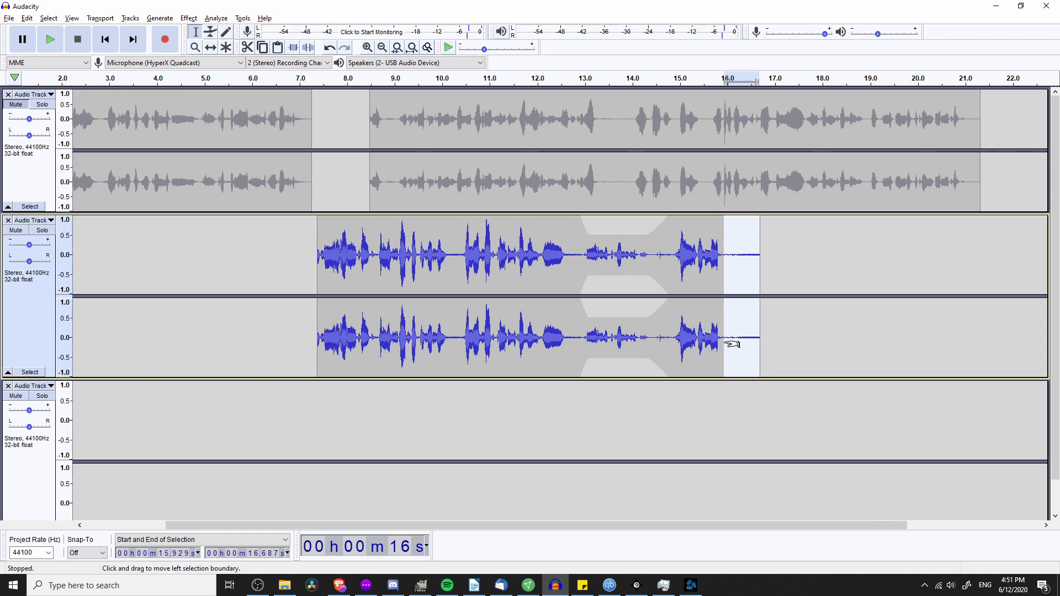
{"action": "key", "text": "space"}
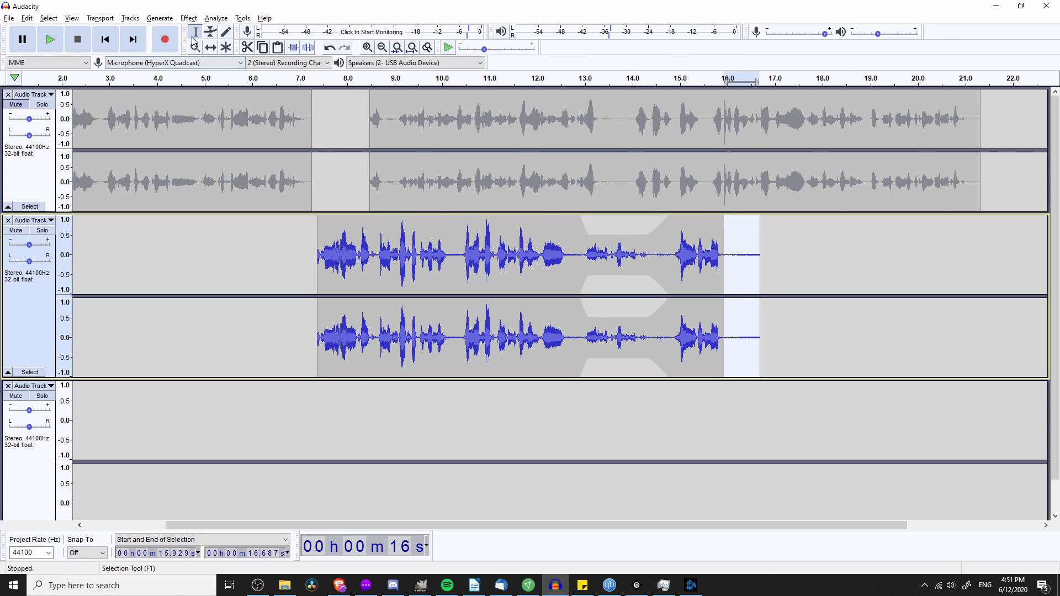
{"action": "left_click", "coordinate": [189, 18]}
{"action": "left_click", "coordinate": [271, 247]}
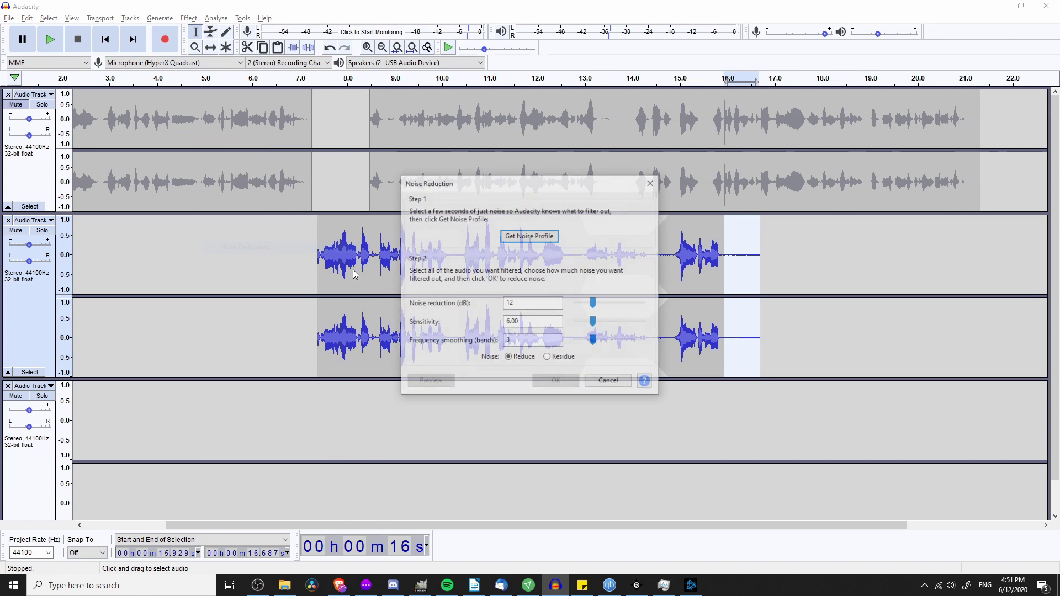
{"action": "left_click", "coordinate": [535, 238]}
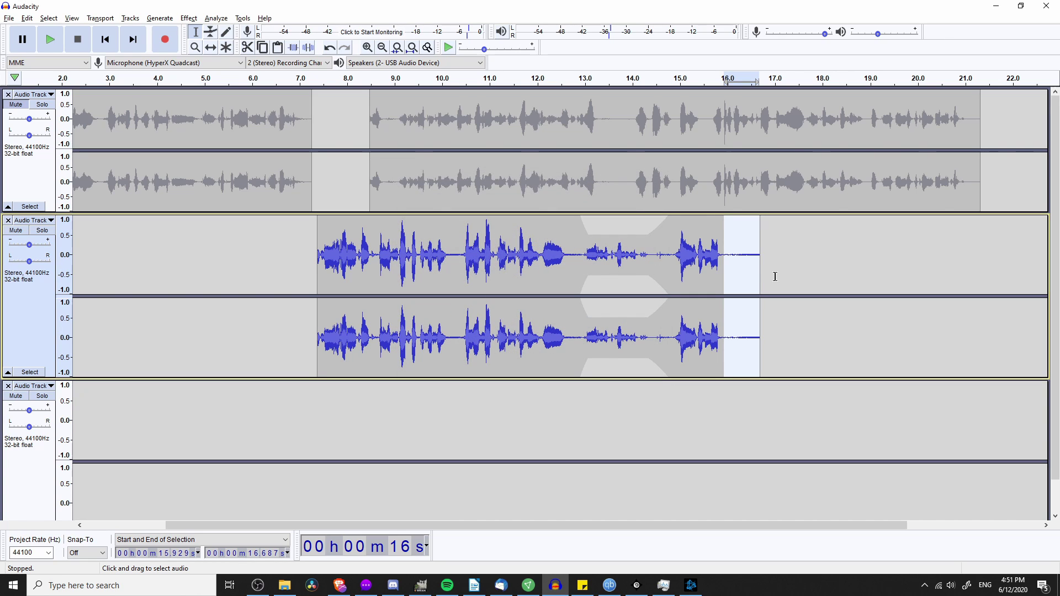
Select the second track's entire clip, from about 7.26 to 16.85 seconds, and open Noise Reduction with its dialog clear of the waveform.
{"action": "left_click_drag", "start_coordinate": [768, 273], "coordinate": [315, 268]}
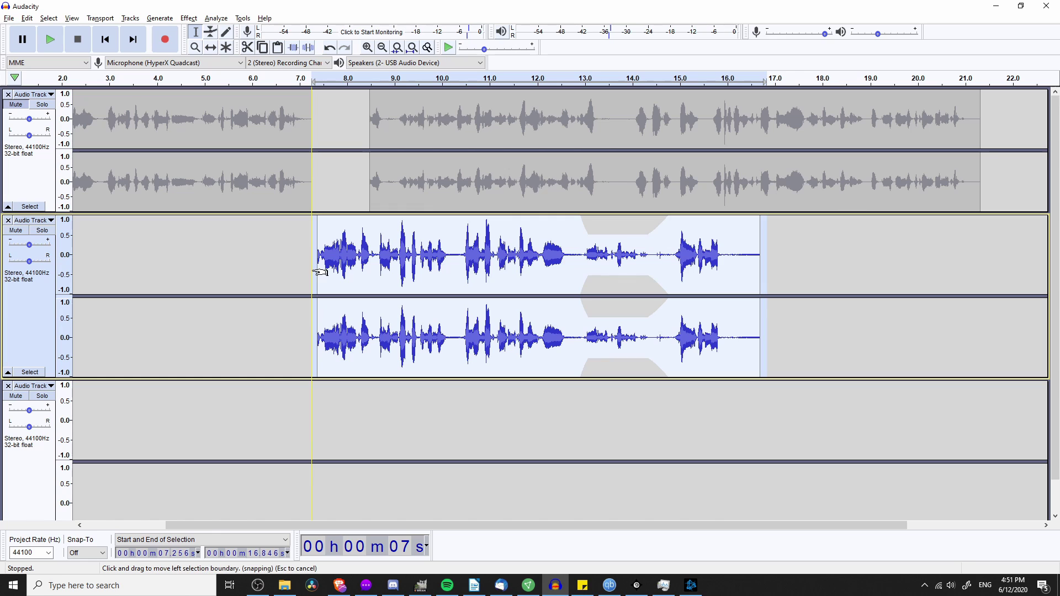
{"action": "left_click", "coordinate": [187, 18]}
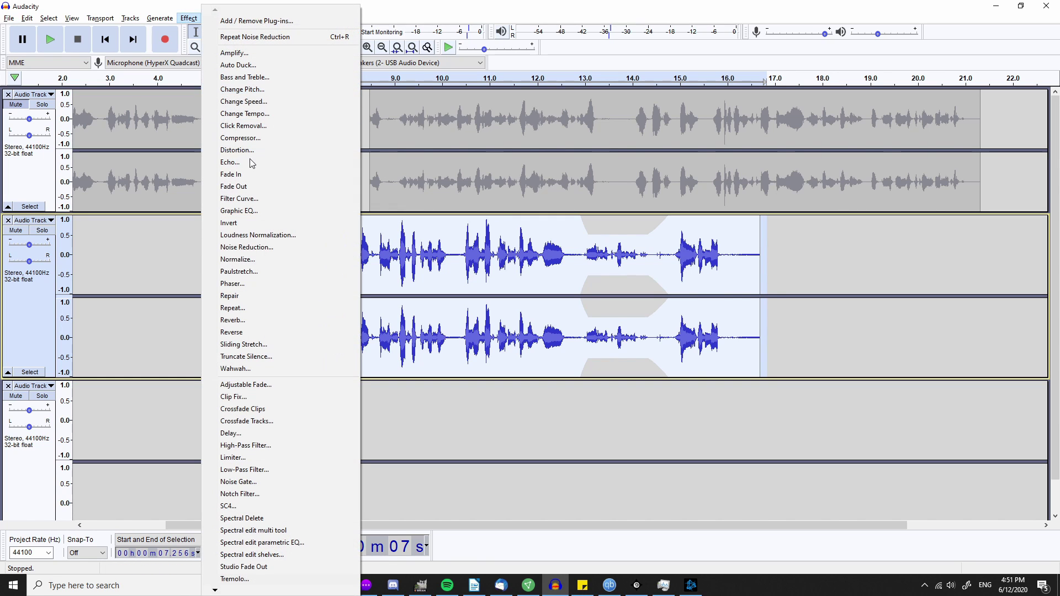
{"action": "left_click", "coordinate": [282, 245]}
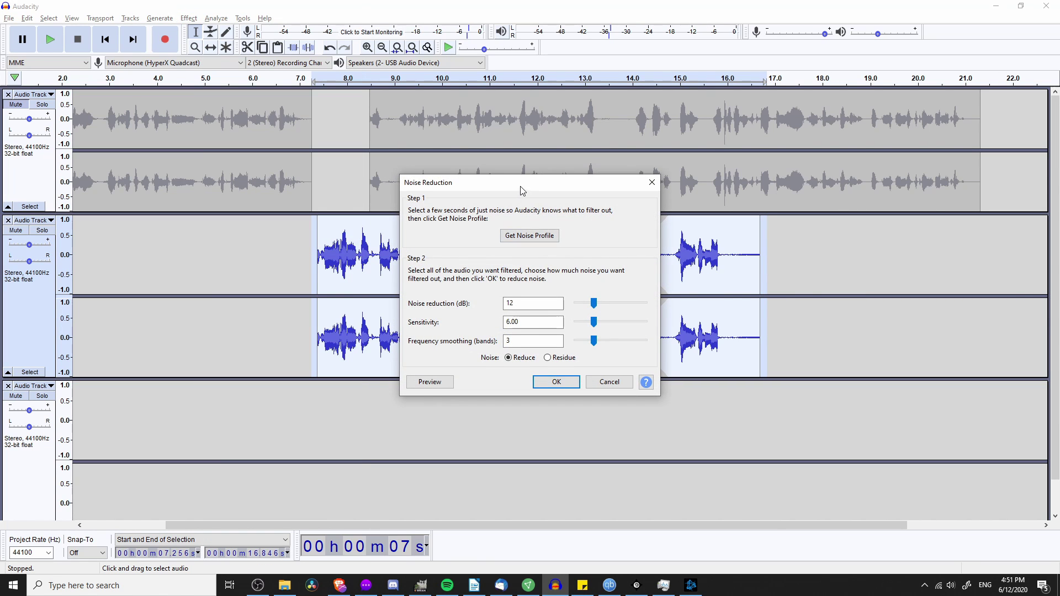
{"action": "left_click_drag", "start_coordinate": [520, 190], "coordinate": [900, 125]}
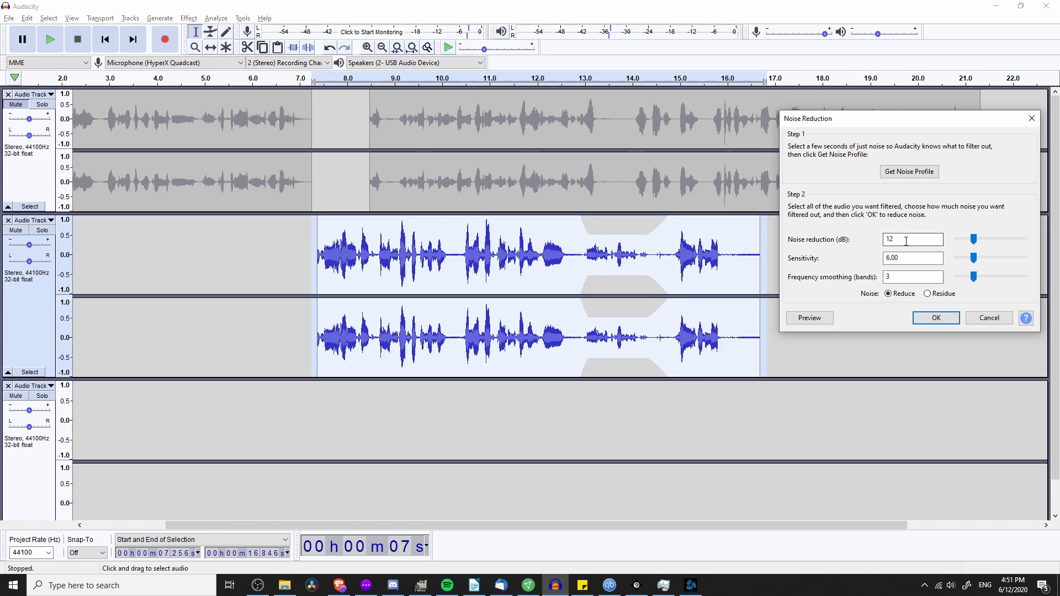
Go through the noise reduction and sensitivity settings and preview the effect on the selected clip.
{"action": "key", "text": "Tab"}
{"action": "key", "text": "Right"}
{"action": "key", "text": "shift+Left"}
{"action": "key", "text": "shift+Left"}
{"action": "key", "text": "shift+Left"}
{"action": "left_click", "coordinate": [922, 258]}
{"action": "left_click", "coordinate": [817, 320]}
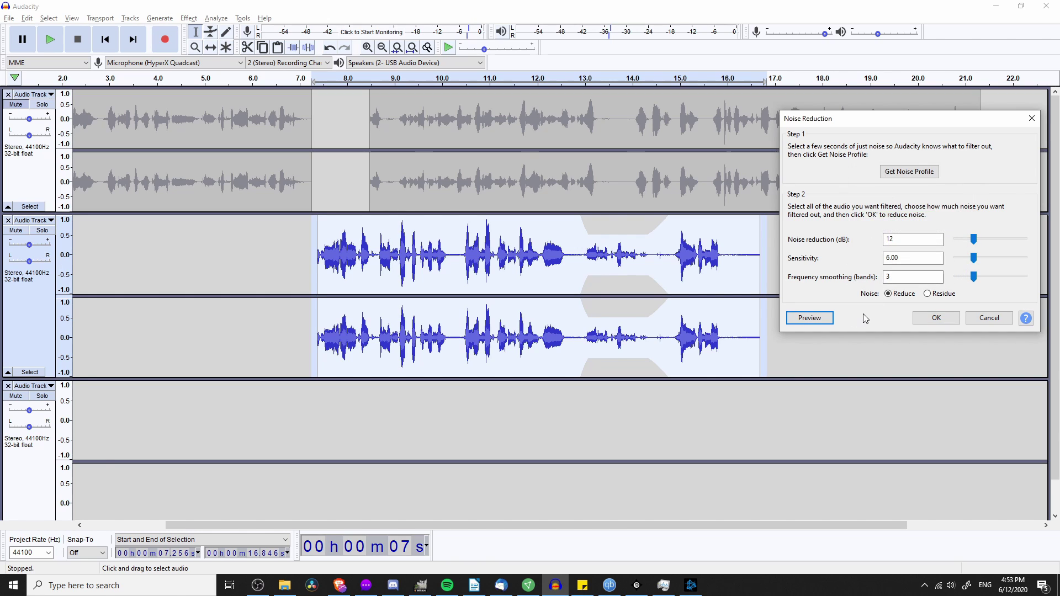
Apply noise reduction of 12 dB, sensitivity 6.00 and 3 smoothing bands to the selected clip, and check the pauses between the words.
{"action": "left_click", "coordinate": [942, 318]}
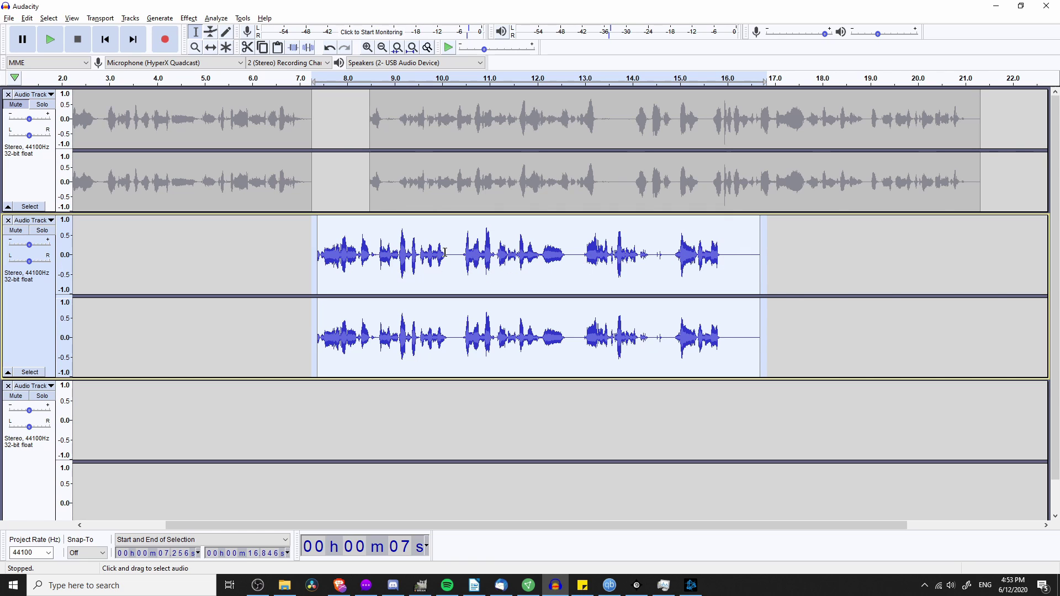
{"action": "left_click_drag", "start_coordinate": [448, 254], "coordinate": [464, 259]}
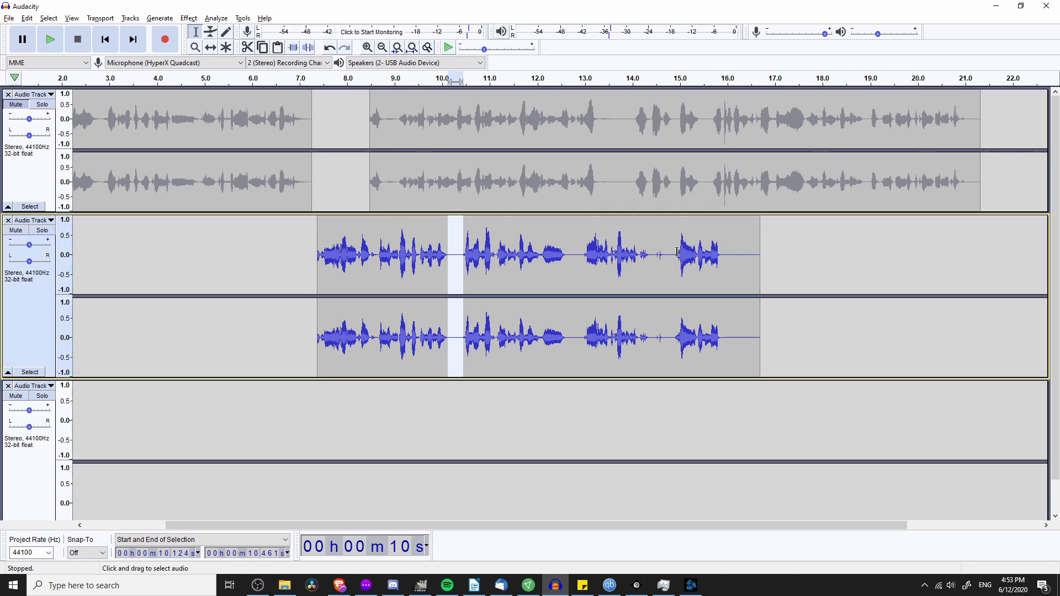
{"action": "mouse_move", "coordinate": [720, 254]}
{"action": "left_mouse_down"}
{"action": "mouse_move", "coordinate": [766, 253]}
{"action": "mouse_move", "coordinate": [726, 254]}
{"action": "left_mouse_up"}
{"action": "left_click", "coordinate": [790, 257]}
{"action": "left_click", "coordinate": [801, 253]}
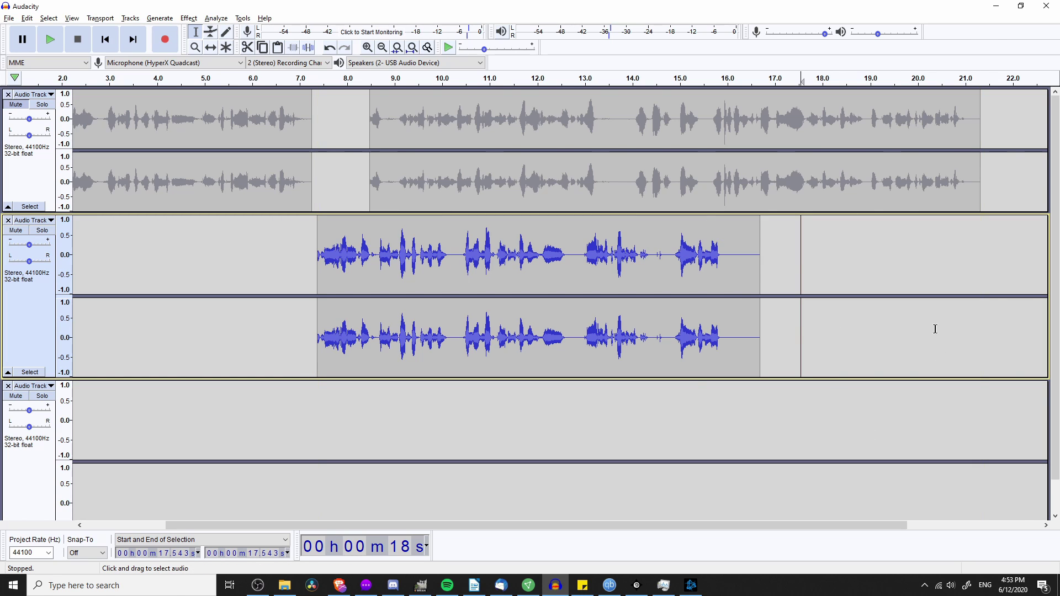
Select the second track's clip from about 7.38 to 17.00 seconds and open Amplify with its dialog clear of the waveform.
{"action": "left_click_drag", "start_coordinate": [773, 353], "coordinate": [318, 353]}
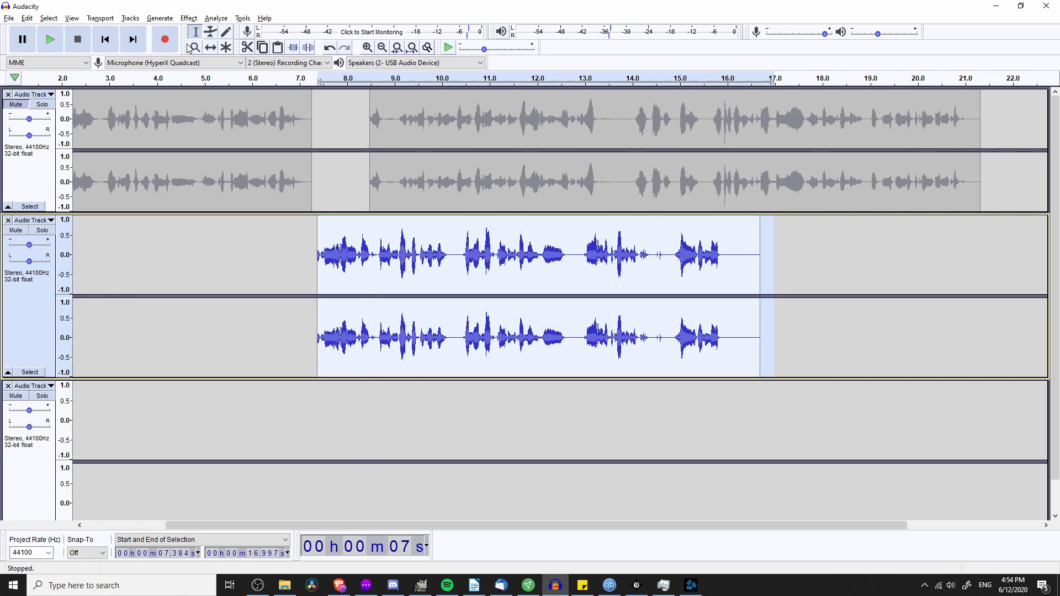
{"action": "left_click", "coordinate": [189, 19]}
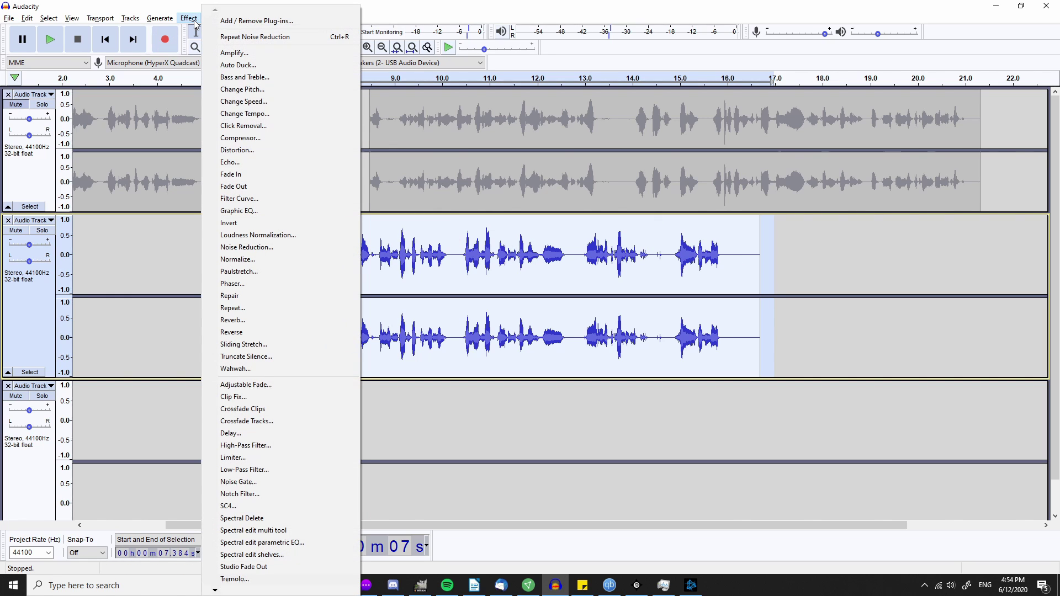
{"action": "left_click", "coordinate": [236, 53]}
{"action": "left_click_drag", "start_coordinate": [540, 237], "coordinate": [529, 387]}
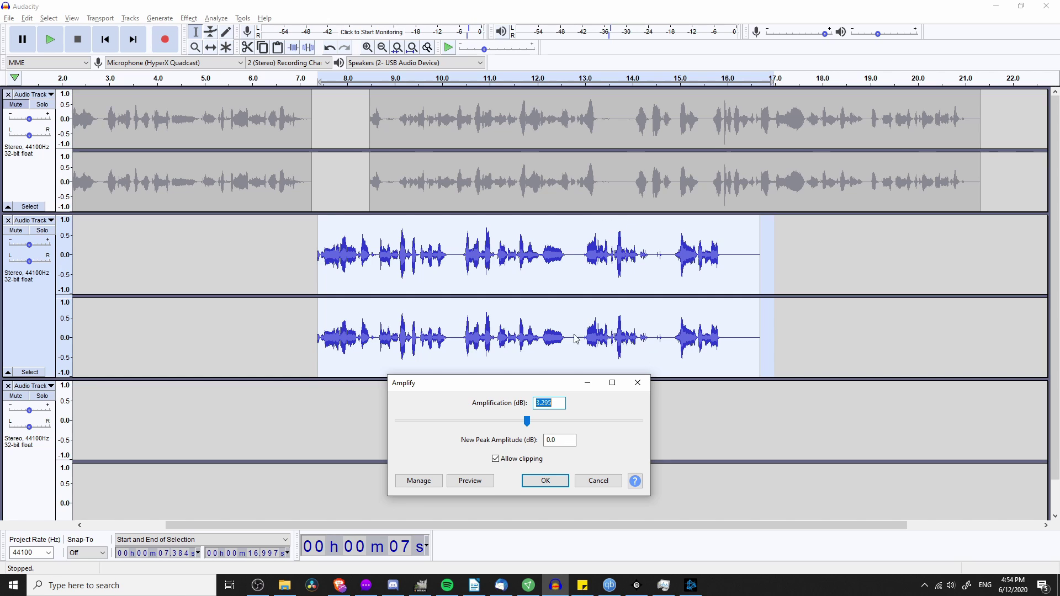
Try a new peak amplitude of -1 dB for the selected clip.
{"action": "left_click", "coordinate": [564, 442]}
{"action": "left_click_drag", "start_coordinate": [567, 443], "coordinate": [544, 442]}
{"action": "type", "text": "-1"}
{"action": "key", "text": "Tab"}
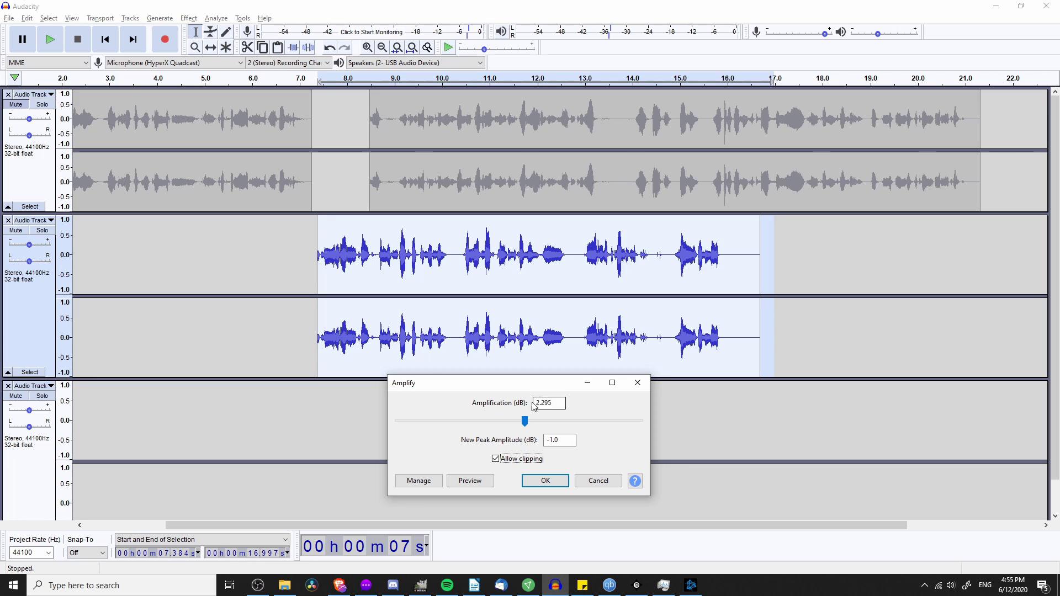
Set the new peak amplitude to 0 dB and apply the amplification to the selected clip.
{"action": "left_click_drag", "start_coordinate": [568, 440], "coordinate": [534, 441]}
{"action": "left_click", "coordinate": [567, 440]}
{"action": "left_click", "coordinate": [566, 440]}
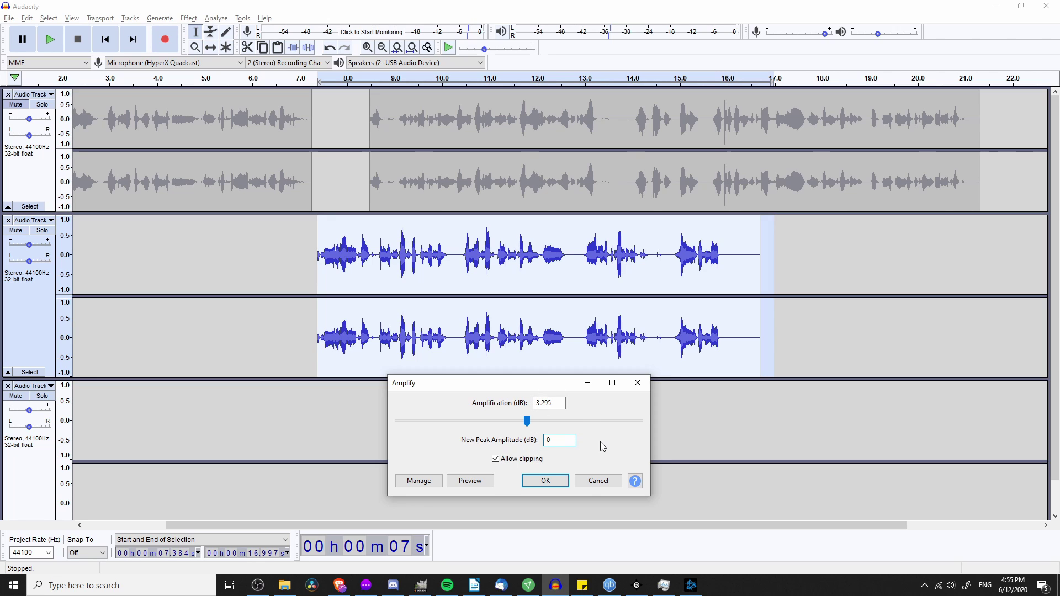
{"action": "key", "text": "BackSpace"}
{"action": "key", "text": "BackSpace"}
{"action": "key", "text": "BackSpace"}
{"action": "key", "text": "BackSpace"}
{"action": "type", "text": "0"}
{"action": "double_click", "coordinate": [567, 440]}
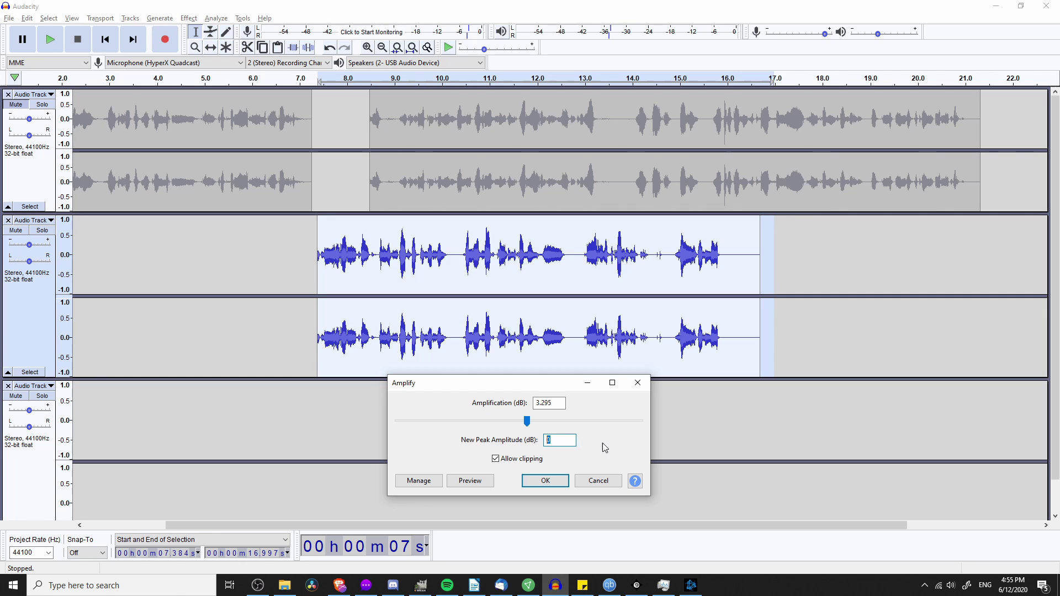
{"action": "double_click", "coordinate": [558, 401]}
{"action": "left_click", "coordinate": [547, 481]}
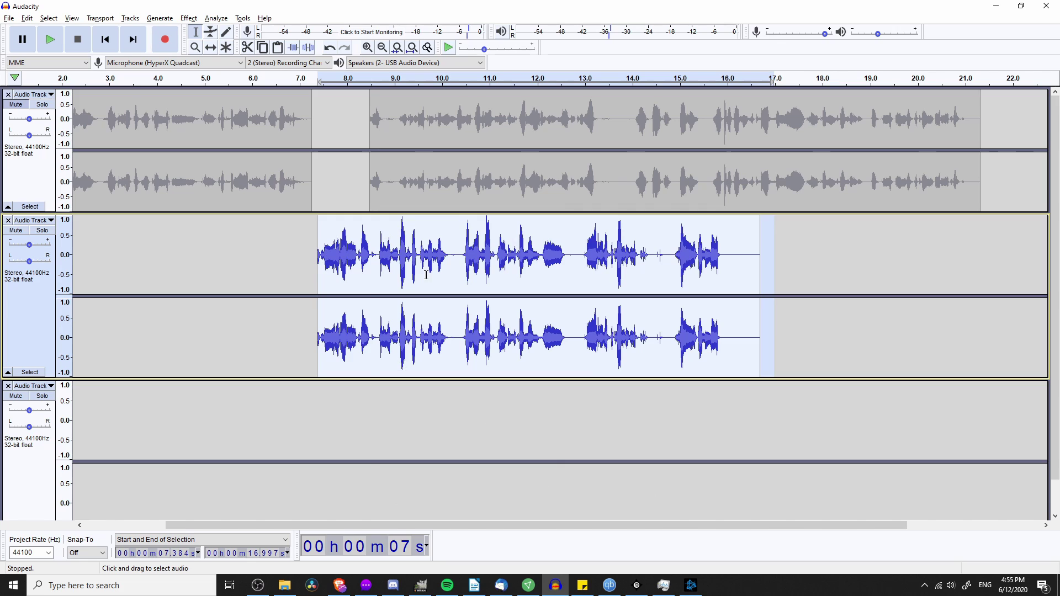
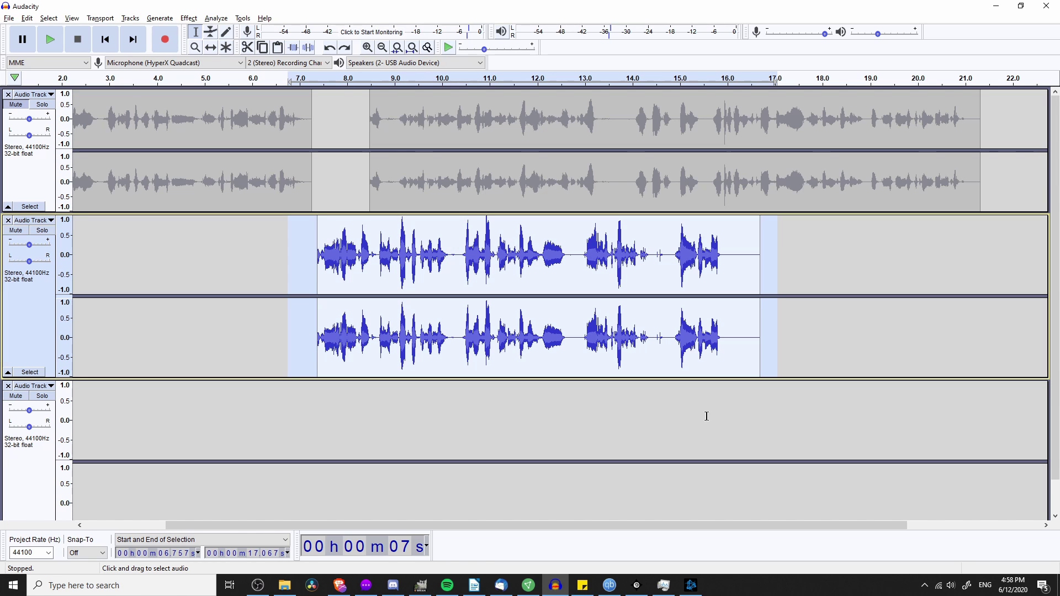
Apply the Compressor to the selected clip with threshold -12 dB, noise floor -40 dB, ratio 2:1, attack 0.20 secs and release 1.0 secs.
{"action": "left_click", "coordinate": [189, 18]}
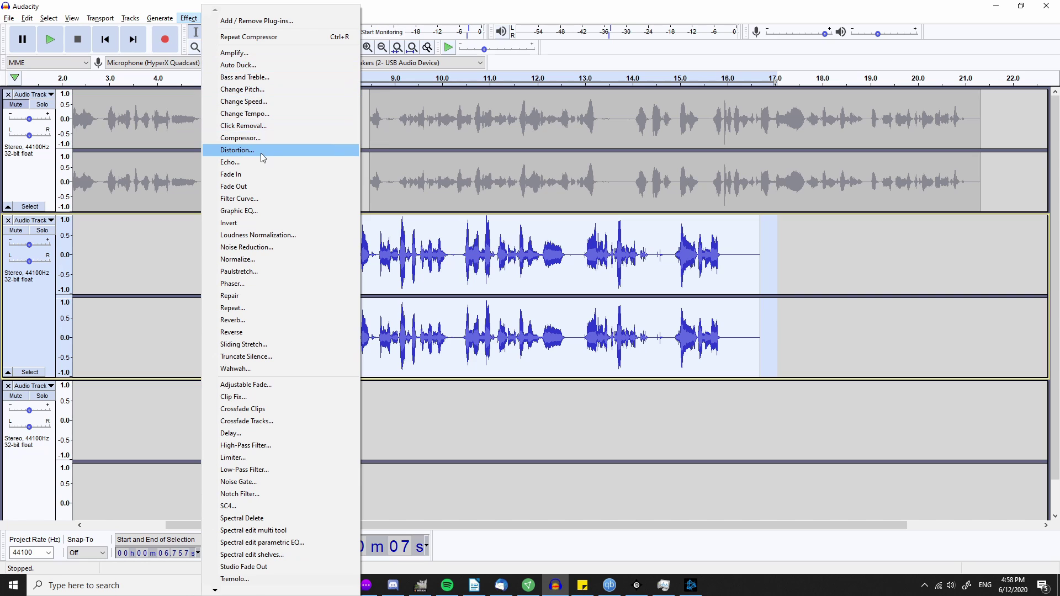
{"action": "left_click", "coordinate": [269, 138]}
{"action": "left_click_drag", "start_coordinate": [486, 160], "coordinate": [129, 219]}
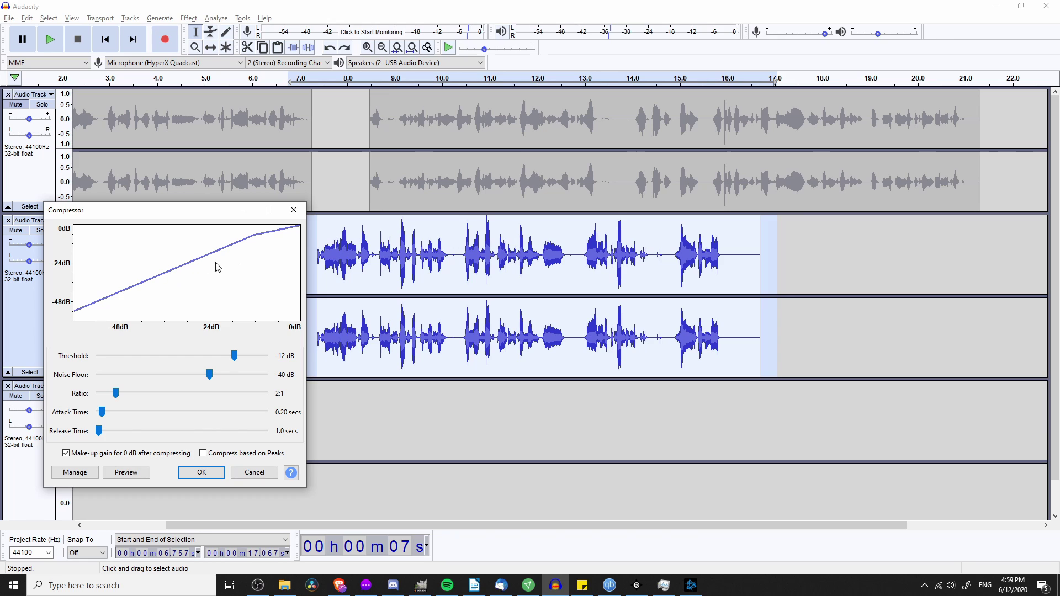
{"action": "left_click_drag", "start_coordinate": [209, 214], "coordinate": [198, 190]}
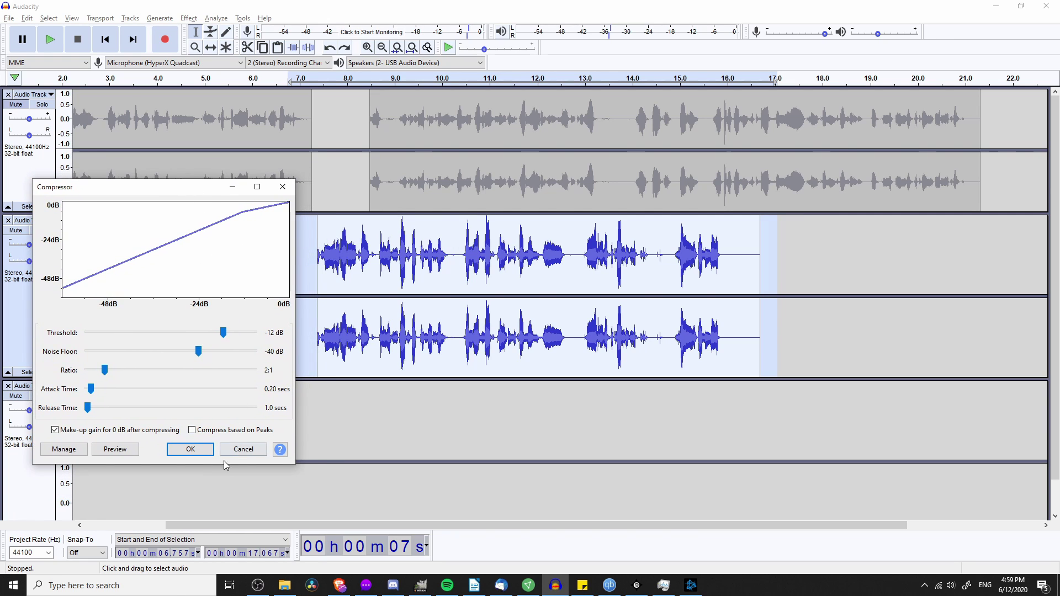
{"action": "left_click", "coordinate": [190, 449]}
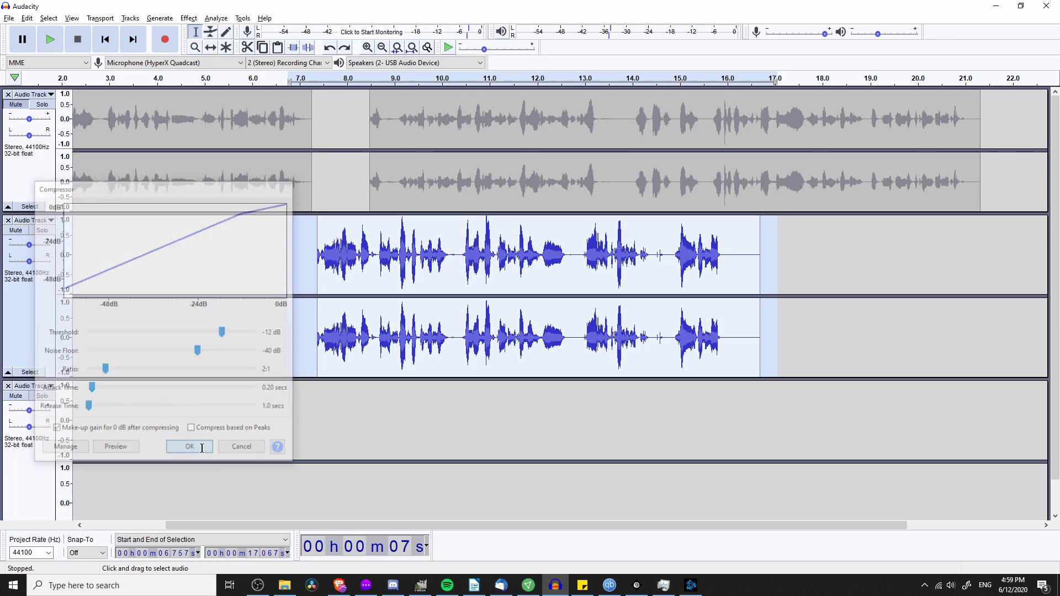
Compare the second track's peaks around 12.7 to 14.2 seconds with and without compression by undoing and redoing the effect.
{"action": "left_click_drag", "start_coordinate": [569, 251], "coordinate": [618, 250]}
{"action": "left_click", "coordinate": [569, 259]}
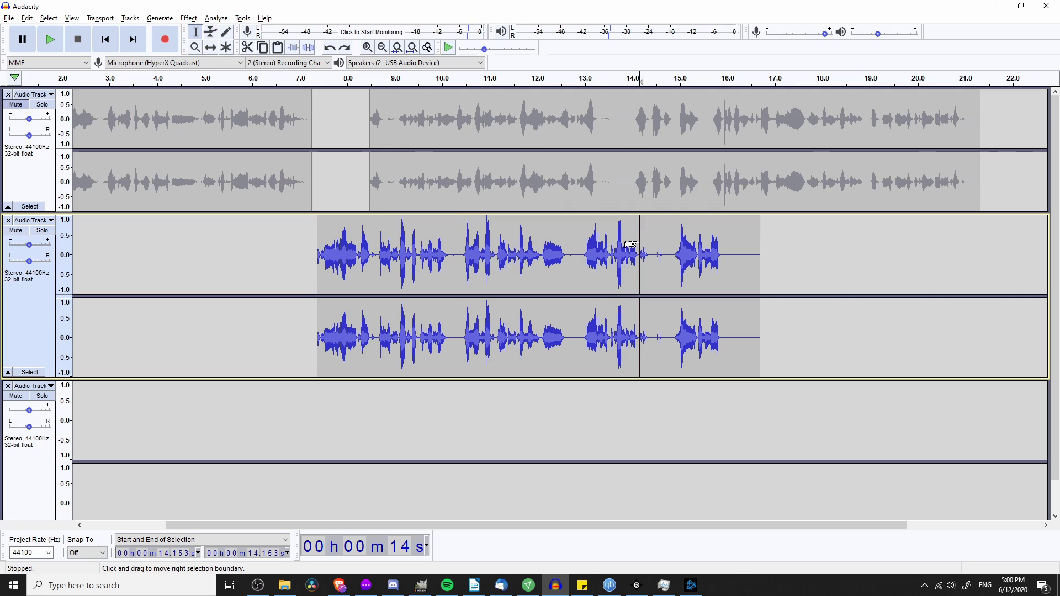
{"action": "key", "text": "ctrl+y"}
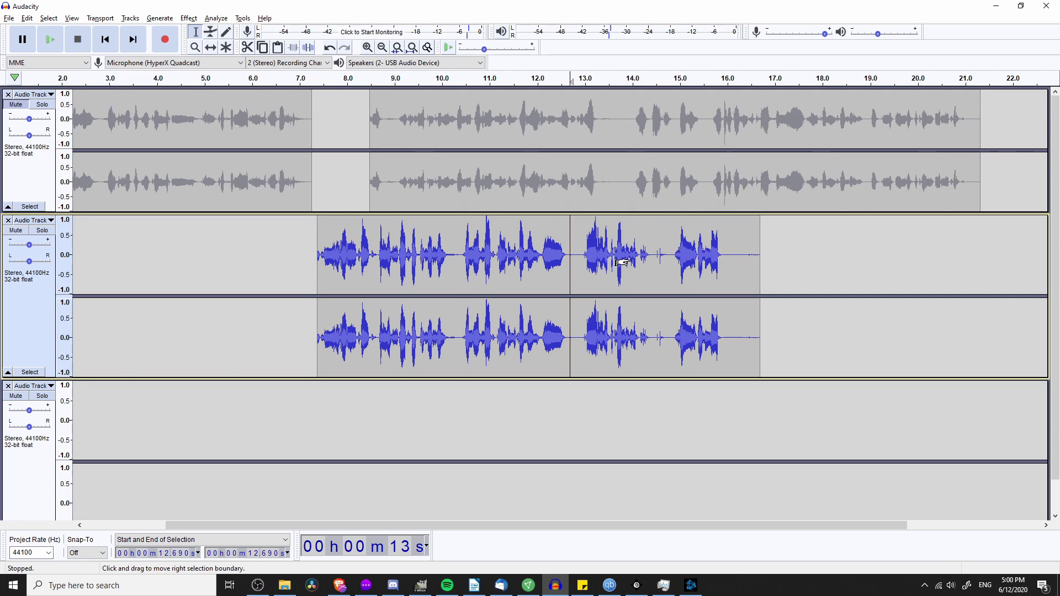
{"action": "key", "text": "ctrl+z"}
{"action": "left_click_drag", "start_coordinate": [617, 226], "coordinate": [623, 235]}
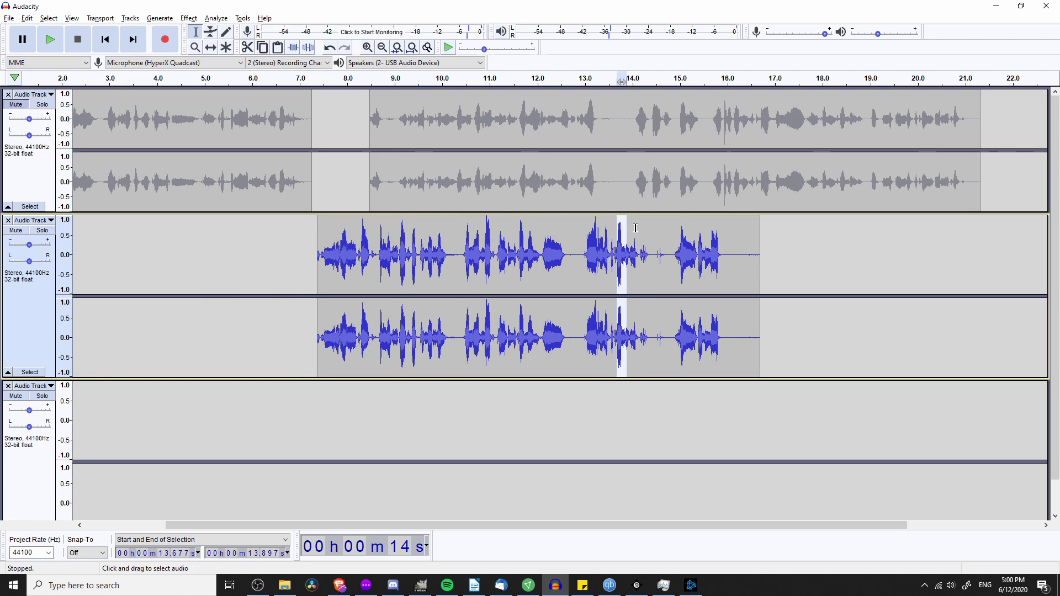
{"action": "left_click", "coordinate": [617, 231]}
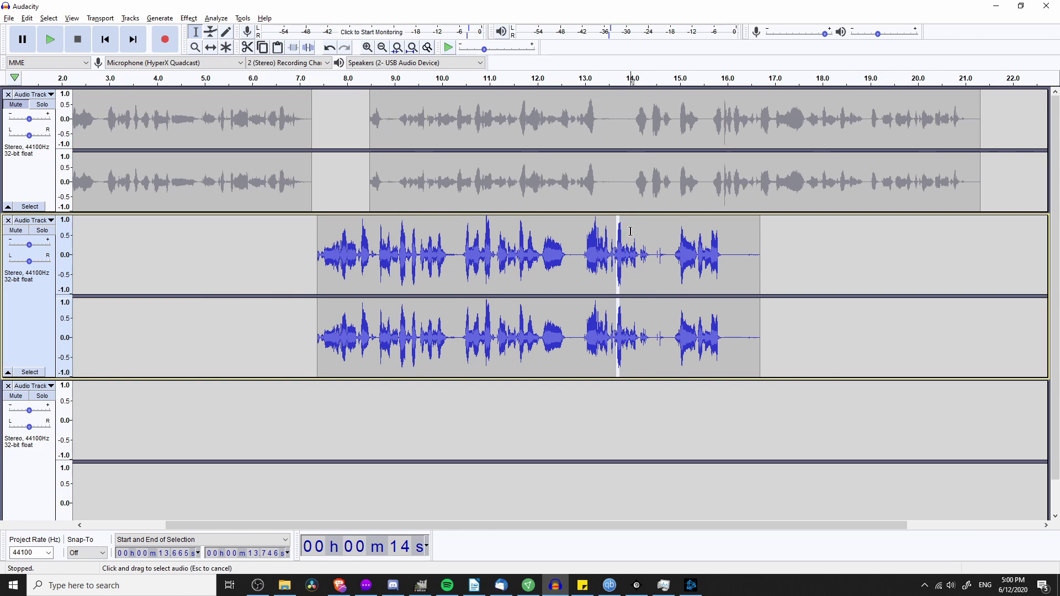
{"action": "key", "text": "ctrl+z"}
{"action": "left_click_drag", "start_coordinate": [627, 254], "coordinate": [620, 255]}
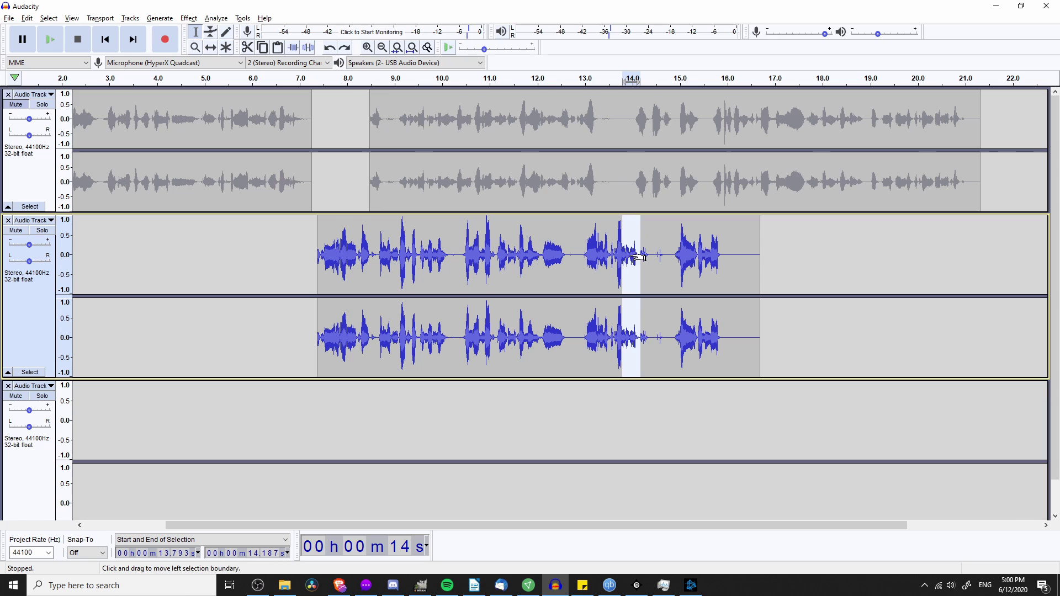
{"action": "left_click", "coordinate": [631, 269]}
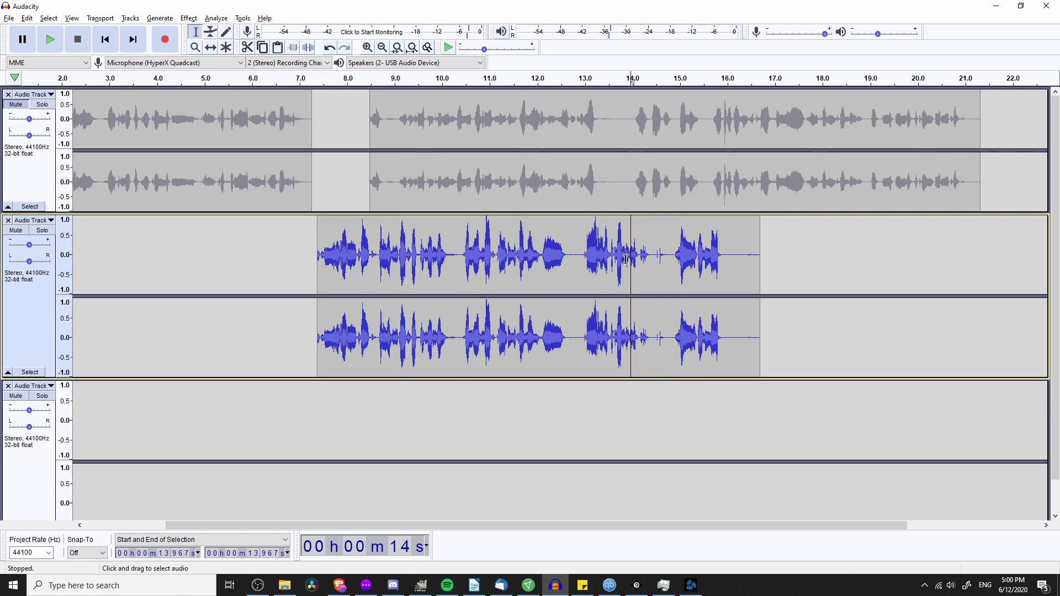
Select the second track's clip from about 6.36 to 17.14 seconds and go through the Compressor's threshold and noise floor settings.
{"action": "left_click_drag", "start_coordinate": [643, 253], "coordinate": [336, 268]}
{"action": "left_click", "coordinate": [347, 269]}
{"action": "left_click", "coordinate": [684, 254]}
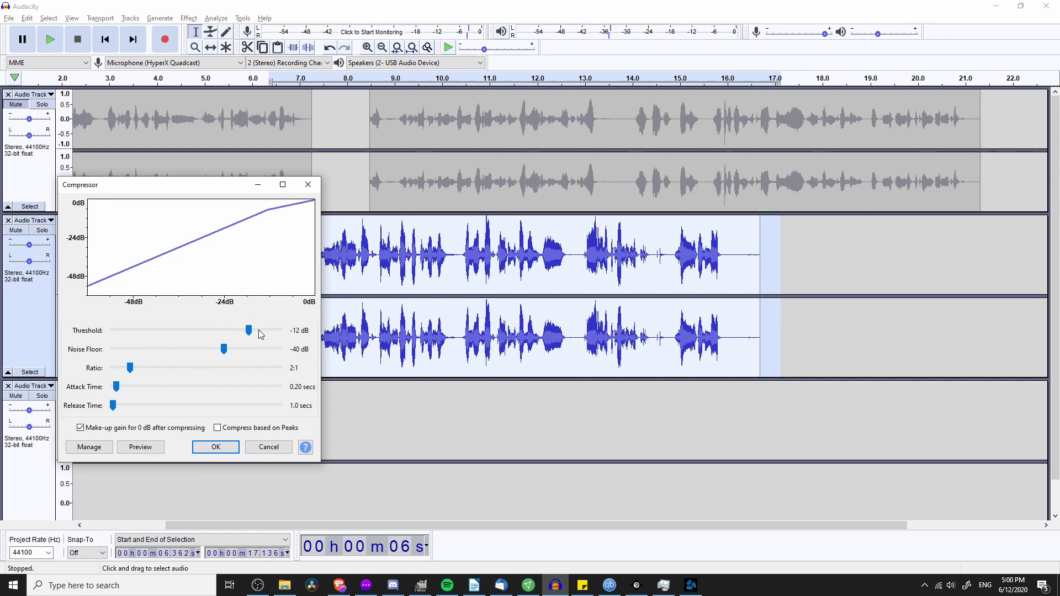
{"action": "left_click", "coordinate": [228, 352]}
{"action": "mouse_move", "coordinate": [249, 331]}
{"action": "left_mouse_down"}
{"action": "mouse_move", "coordinate": [265, 330]}
{"action": "mouse_move", "coordinate": [221, 331]}
{"action": "mouse_move", "coordinate": [261, 337]}
{"action": "mouse_move", "coordinate": [239, 344]}
{"action": "mouse_move", "coordinate": [252, 336]}
{"action": "left_mouse_up"}
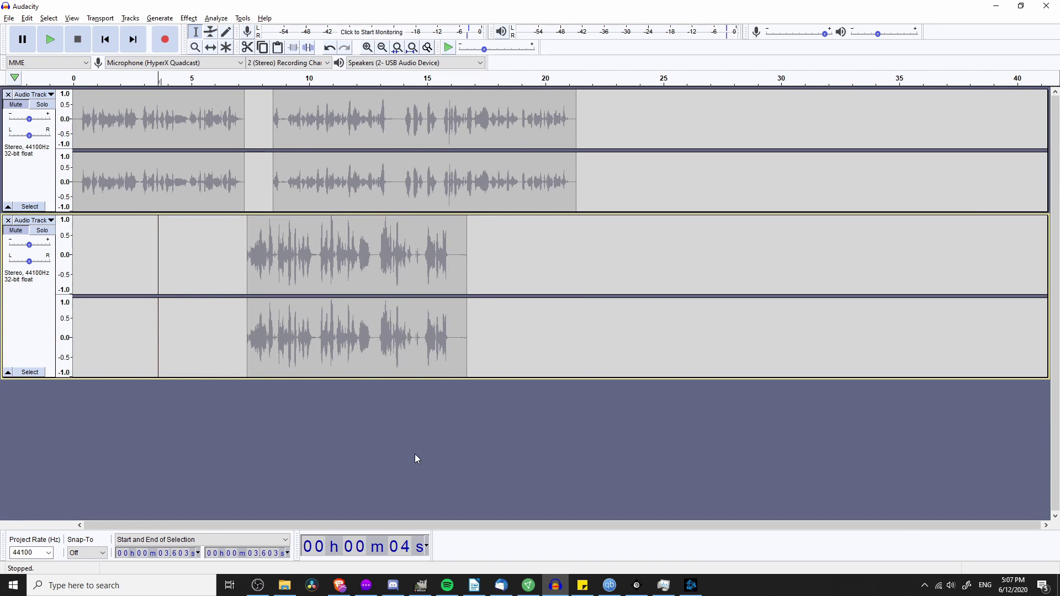
Generate a Metronome Tick rhythm track from about 3.6 seconds at 120 bpm, with 4 beats per bar and 16 bars.
{"action": "left_click", "coordinate": [160, 19]}
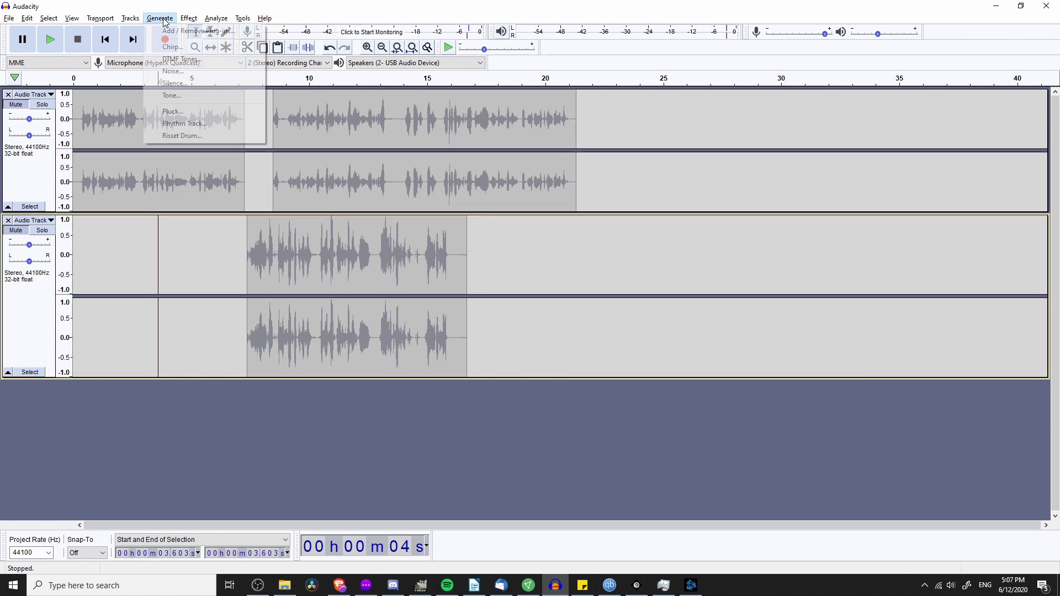
{"action": "left_click", "coordinate": [187, 123]}
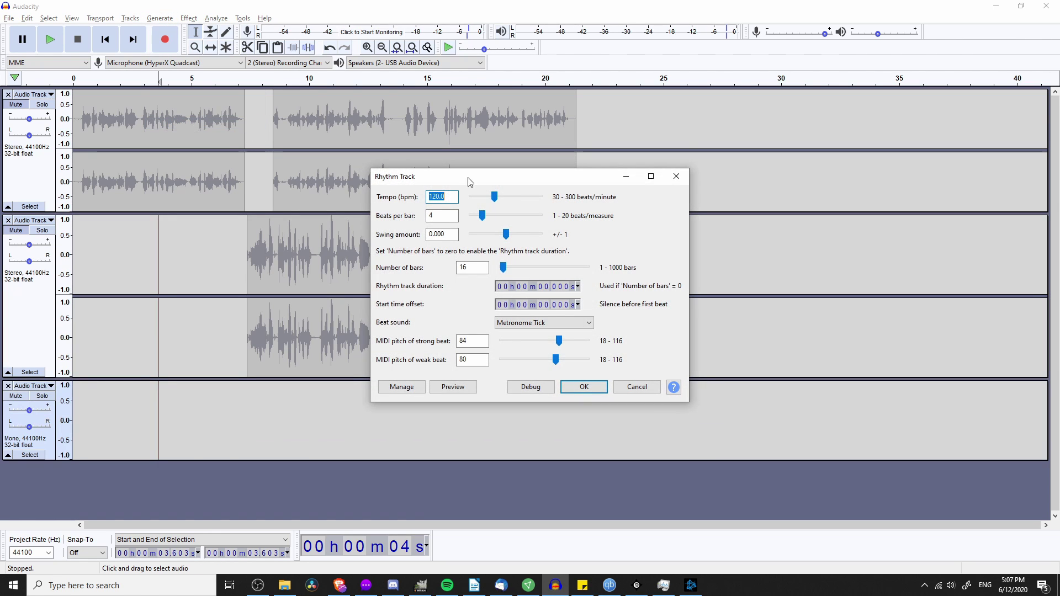
{"action": "left_click_drag", "start_coordinate": [524, 184], "coordinate": [589, 150]}
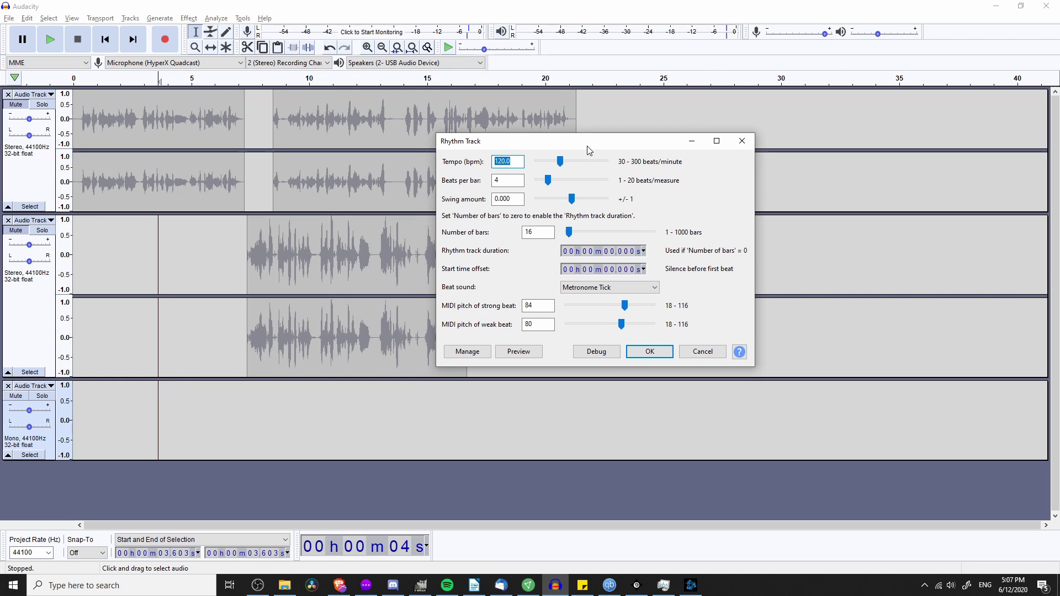
{"action": "left_click", "coordinate": [502, 181]}
{"action": "left_click", "coordinate": [649, 351]}
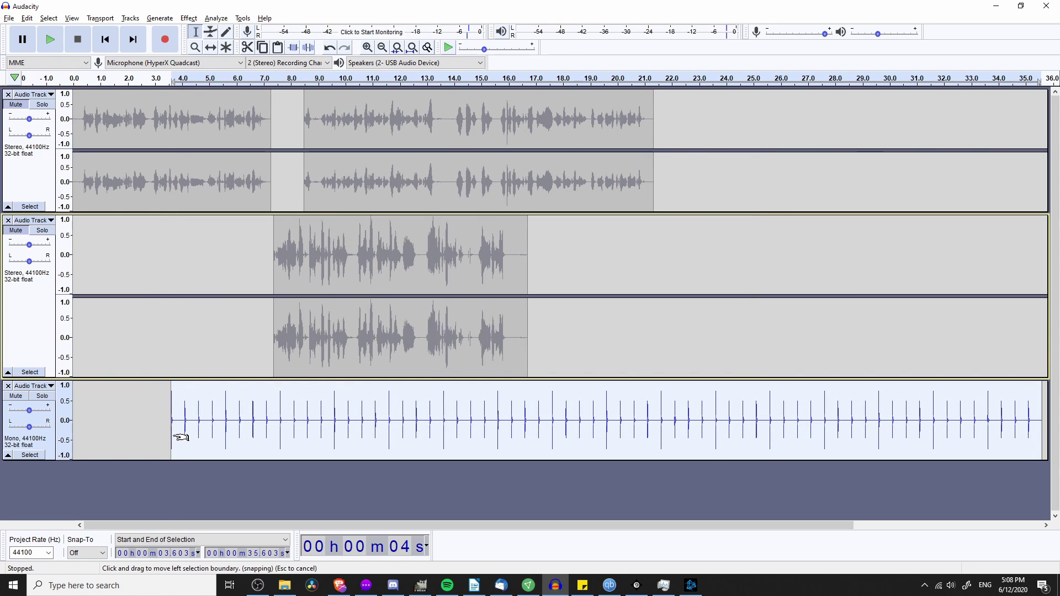
Place the cursor just before the first metronome beat, at about 3.43 seconds in the rhythm track, and play it.
{"action": "left_click", "coordinate": [163, 254]}
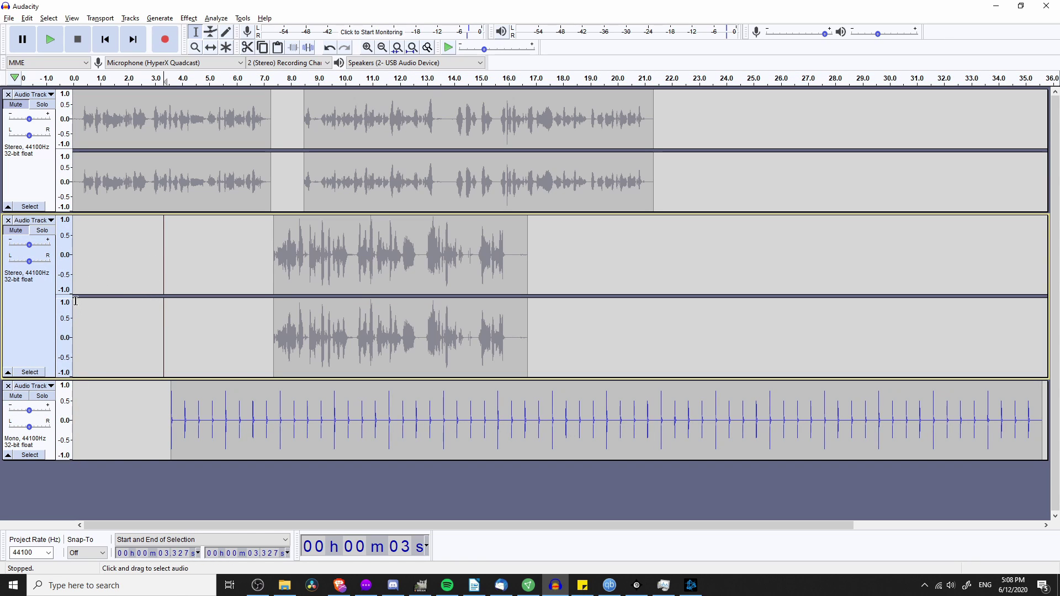
{"action": "left_click", "coordinate": [74, 254]}
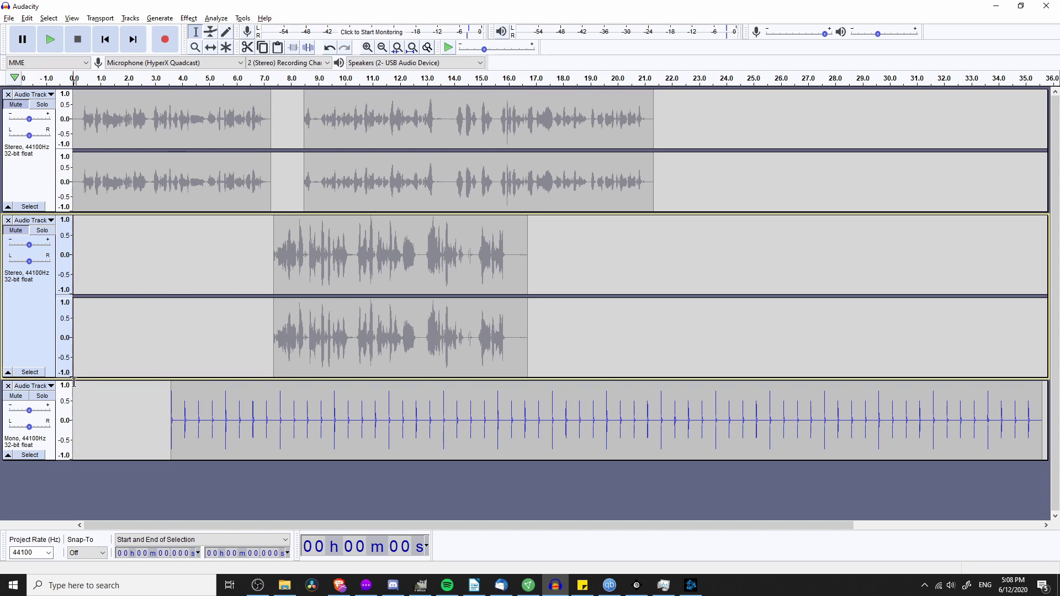
{"action": "left_click", "coordinate": [167, 398]}
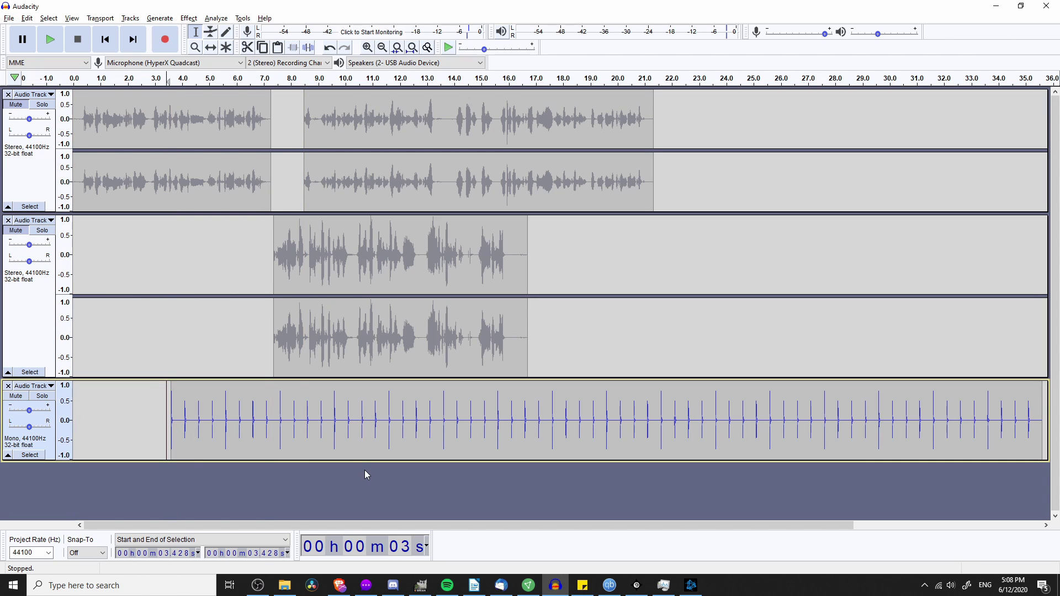
{"action": "key", "text": "space"}
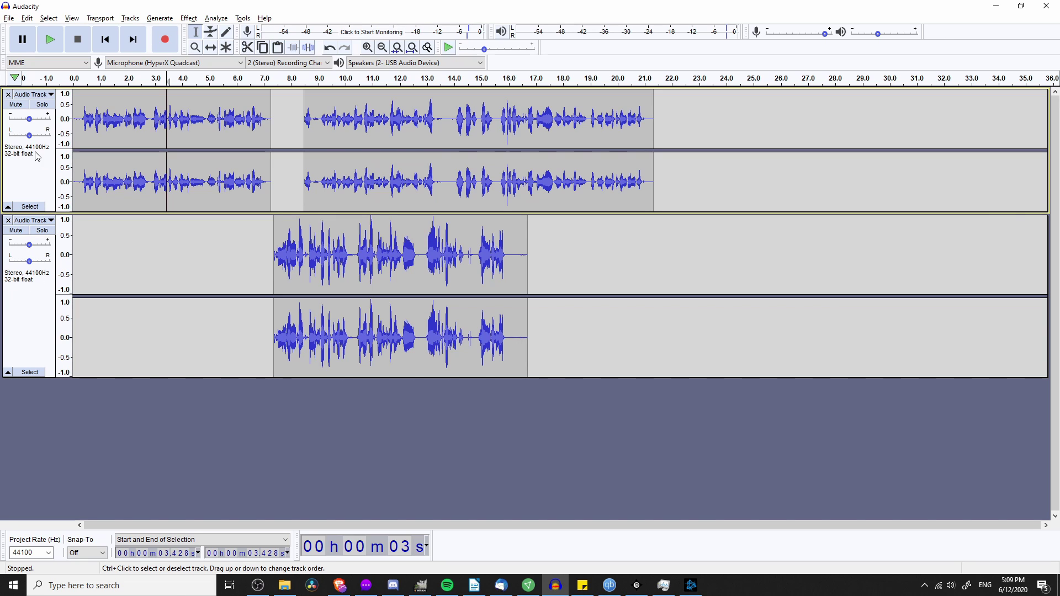
Lower the second track's gain slightly and select its clip from about 7.18 to 16.41 seconds.
{"action": "mouse_move", "coordinate": [33, 247]}
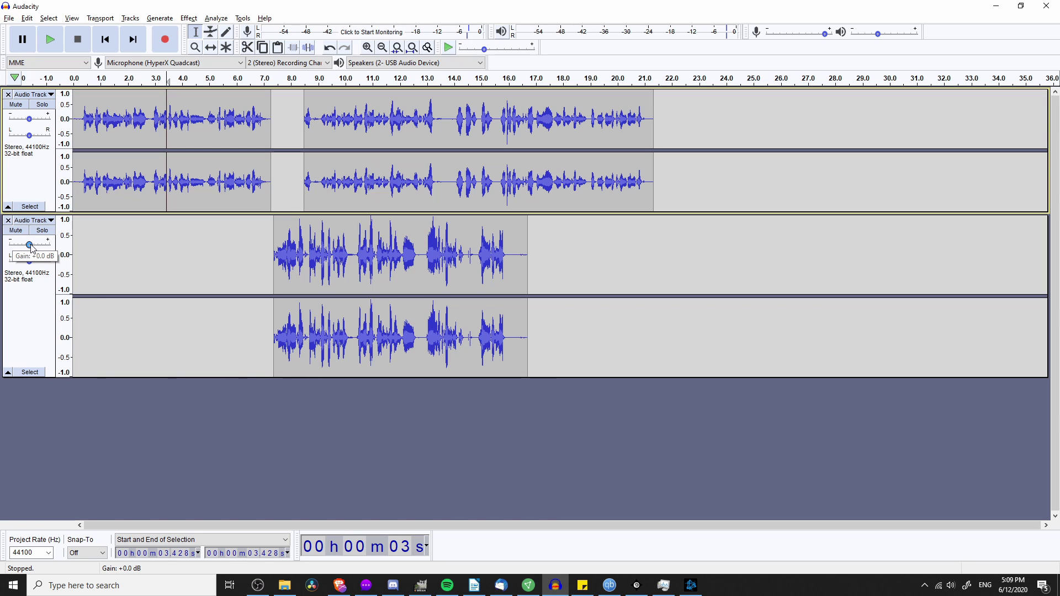
{"action": "left_click", "coordinate": [30, 246]}
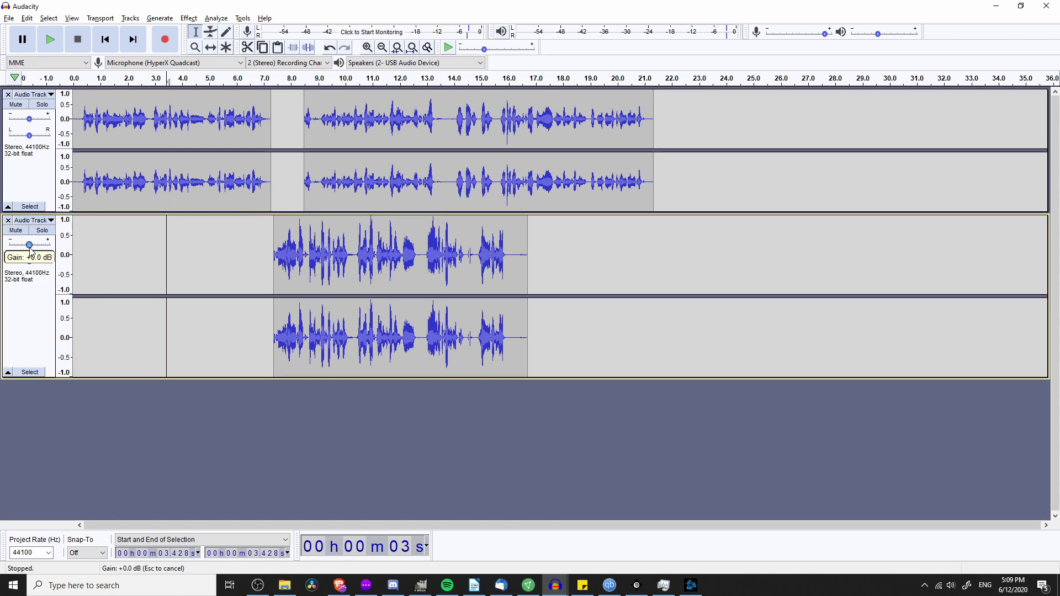
{"action": "left_click_drag", "start_coordinate": [30, 248], "coordinate": [28, 248]}
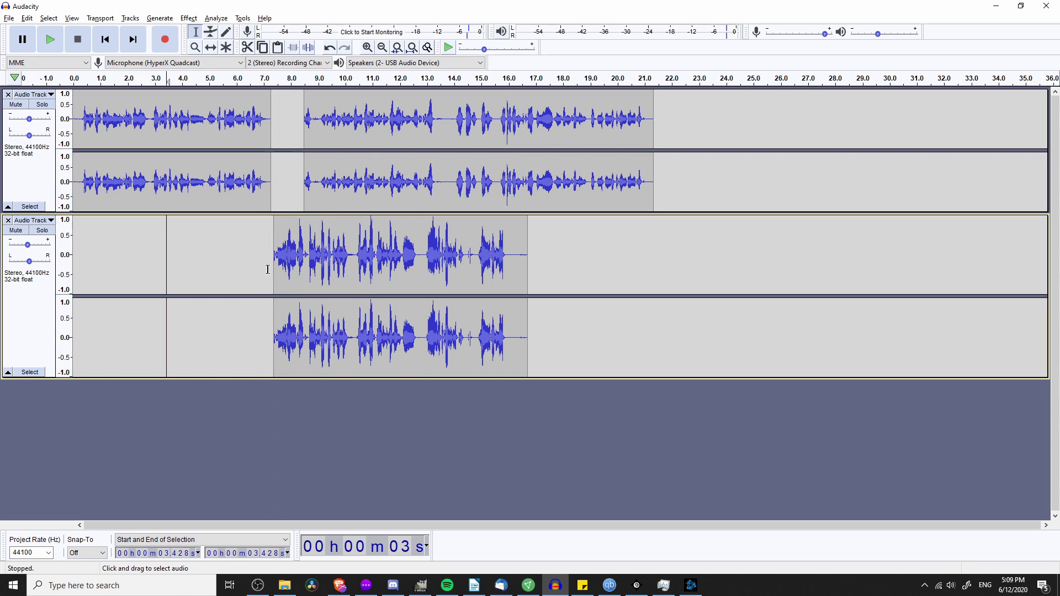
{"action": "left_click_drag", "start_coordinate": [270, 270], "coordinate": [519, 260]}
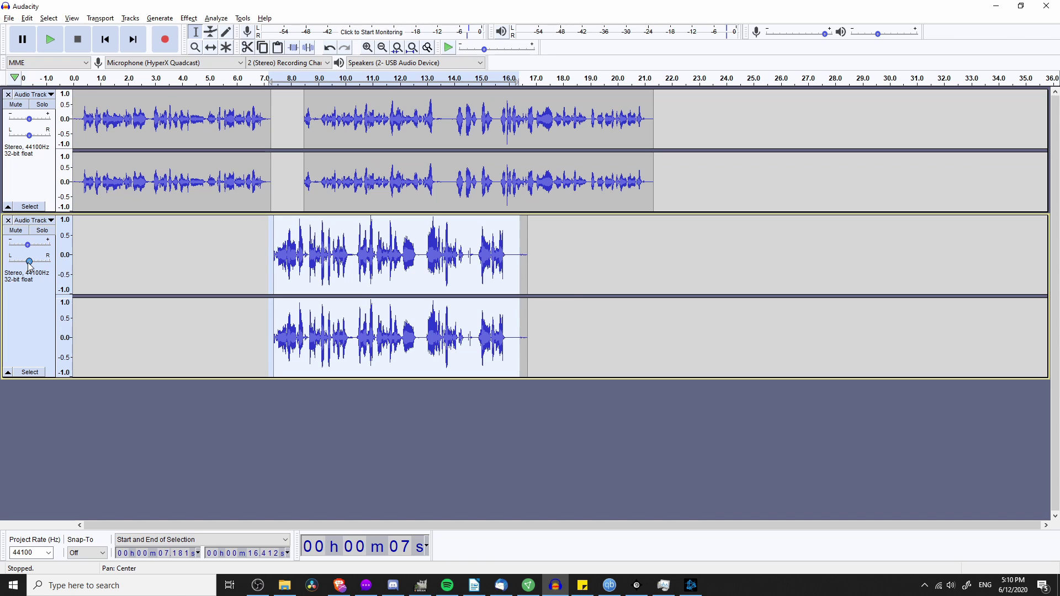
Try panning the second track 100% right, and deselect its clip.
{"action": "left_click_drag", "start_coordinate": [30, 262], "coordinate": [50, 266]}
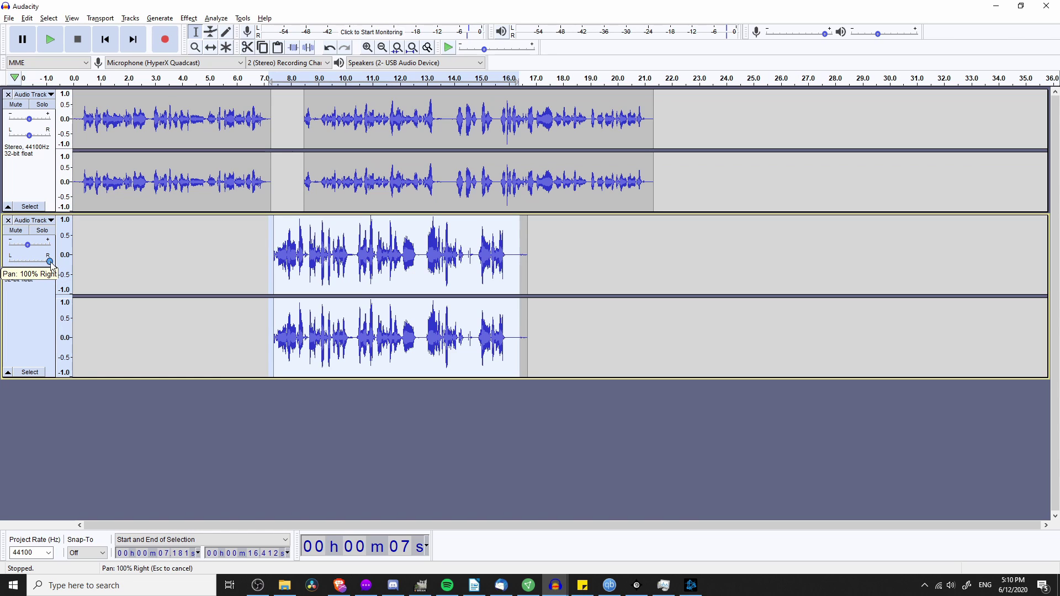
{"action": "key", "text": "Escape"}
{"action": "left_click", "coordinate": [131, 446]}
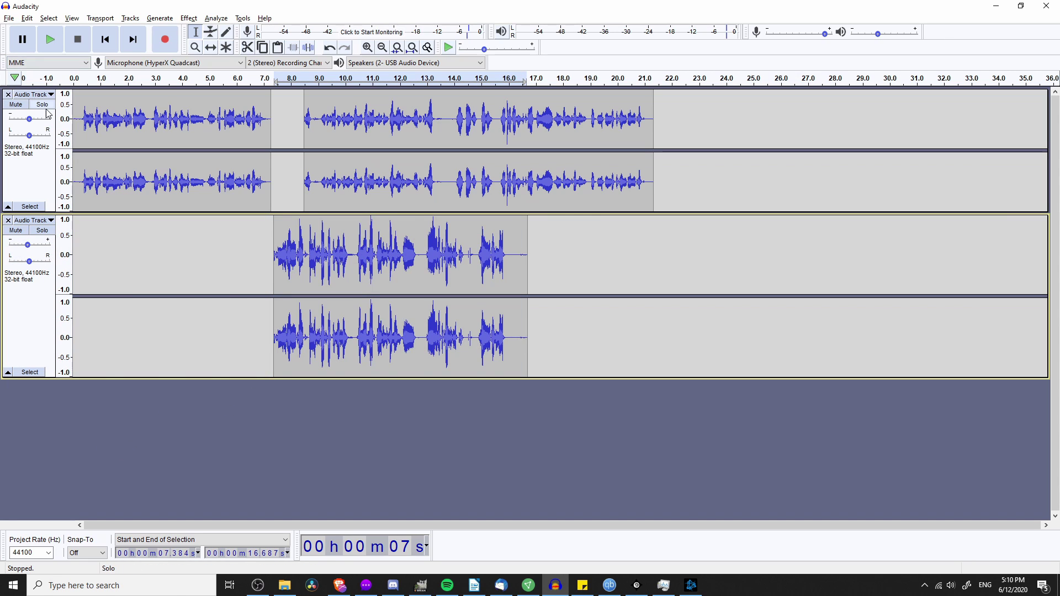
Review the second track's options, such as Split Stereo to Mono, place the cursor at about 6.0 seconds, and inspect the playback speed.
{"action": "left_click", "coordinate": [47, 222]}
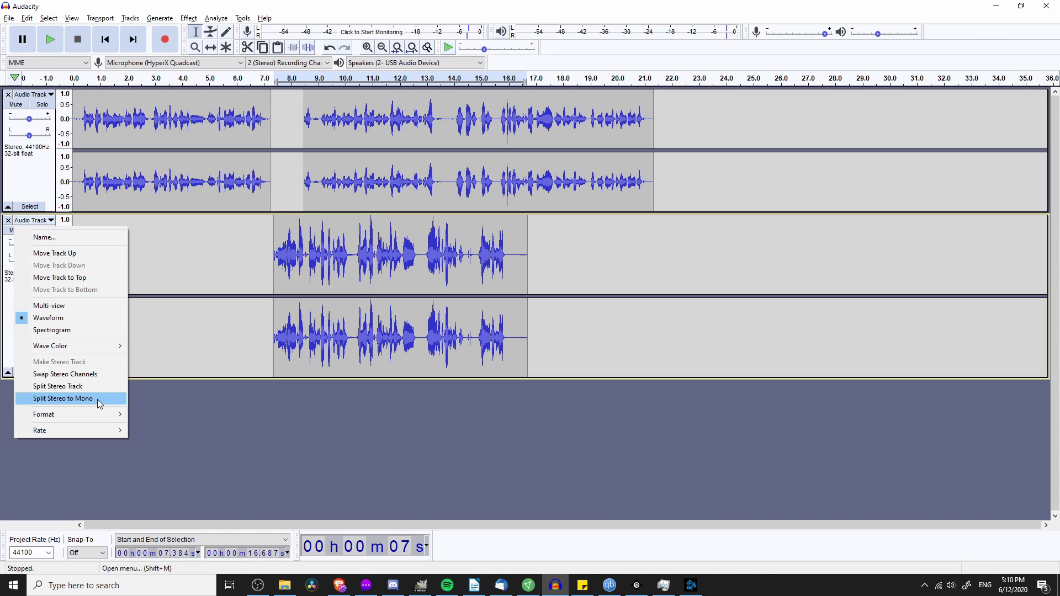
{"action": "left_click", "coordinate": [237, 353]}
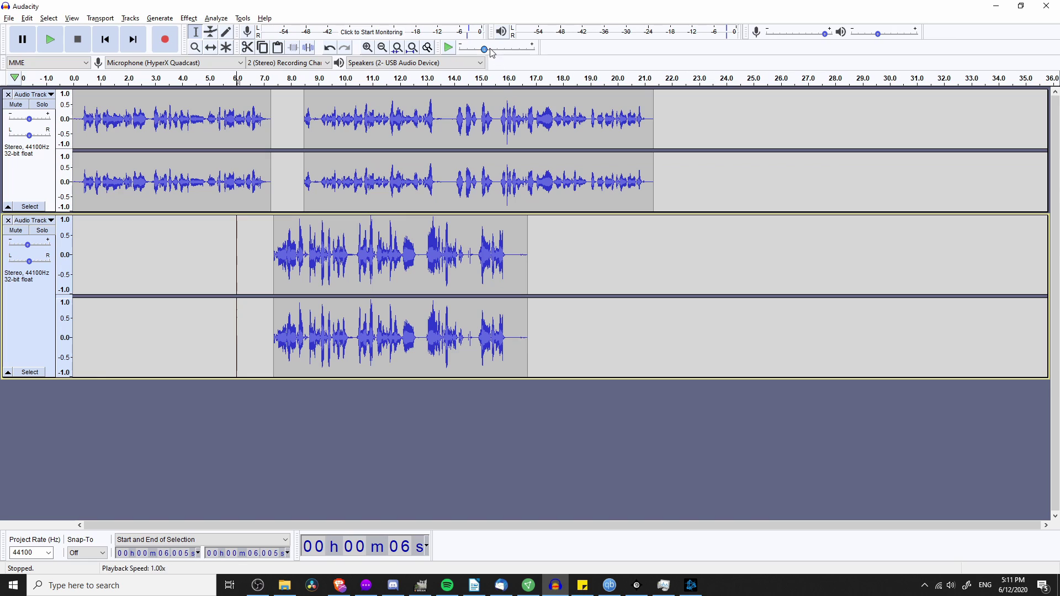
{"action": "mouse_move", "coordinate": [486, 49]}
{"action": "left_mouse_down"}
{"action": "mouse_move", "coordinate": [520, 51]}
{"action": "mouse_move", "coordinate": [486, 51]}
{"action": "left_mouse_up"}
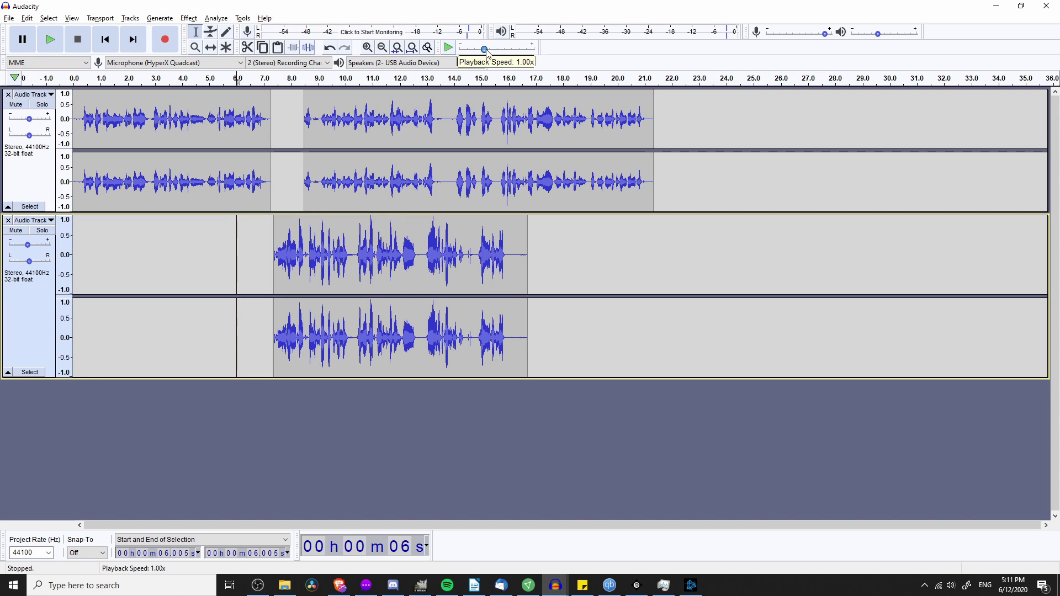
Try zooming the timeline in and out, and place the cursor just after the second track's clip, at about 16.86 seconds.
{"action": "left_click", "coordinate": [367, 48]}
{"action": "key", "text": "ctrl+3"}
{"action": "key", "text": "ctrl+3"}
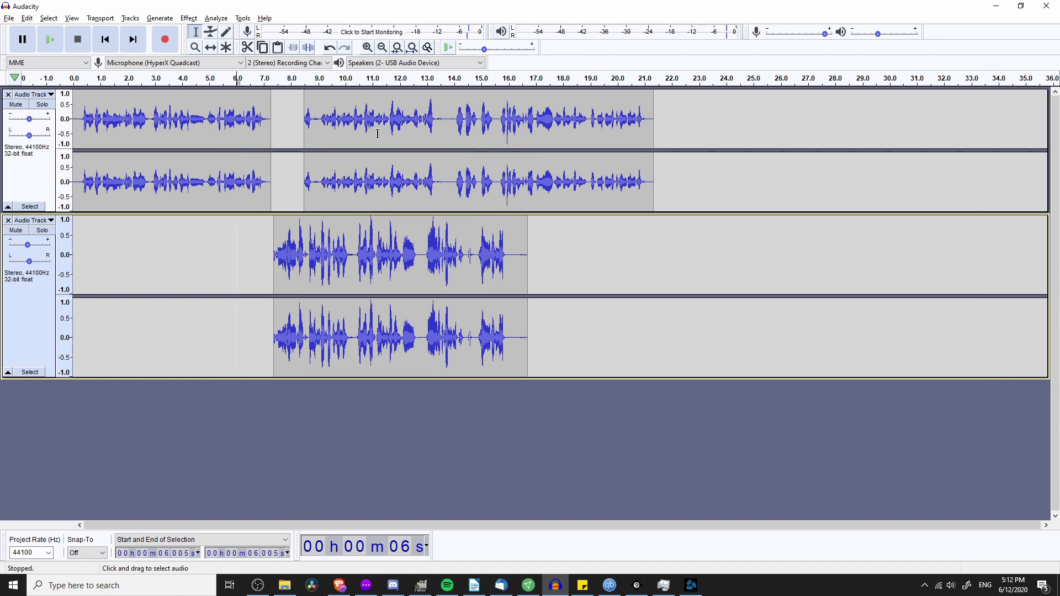
{"action": "key", "text": "ctrl+1"}
{"action": "left_click", "coordinate": [530, 349]}
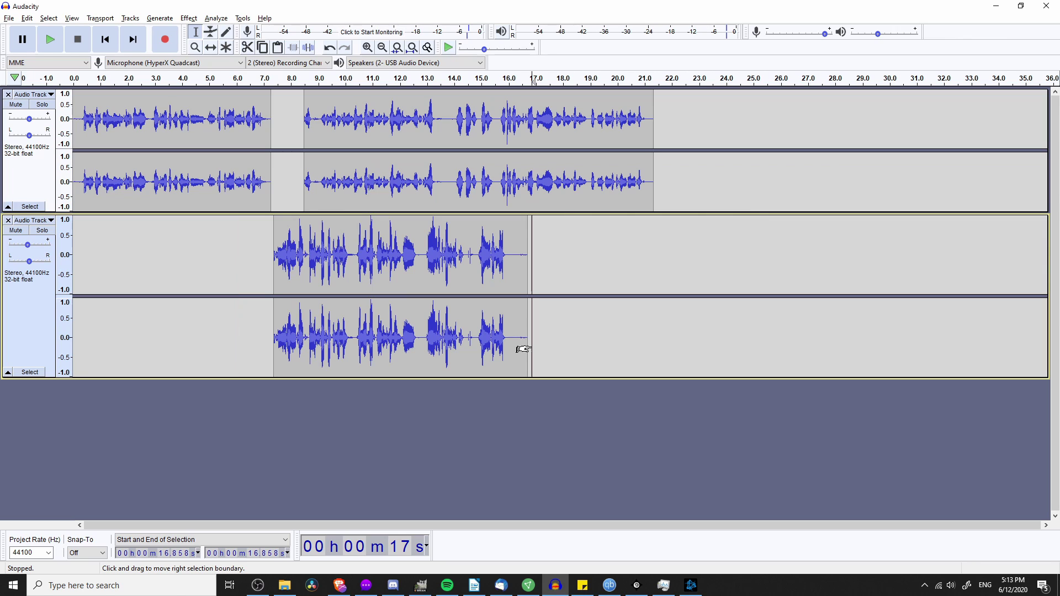